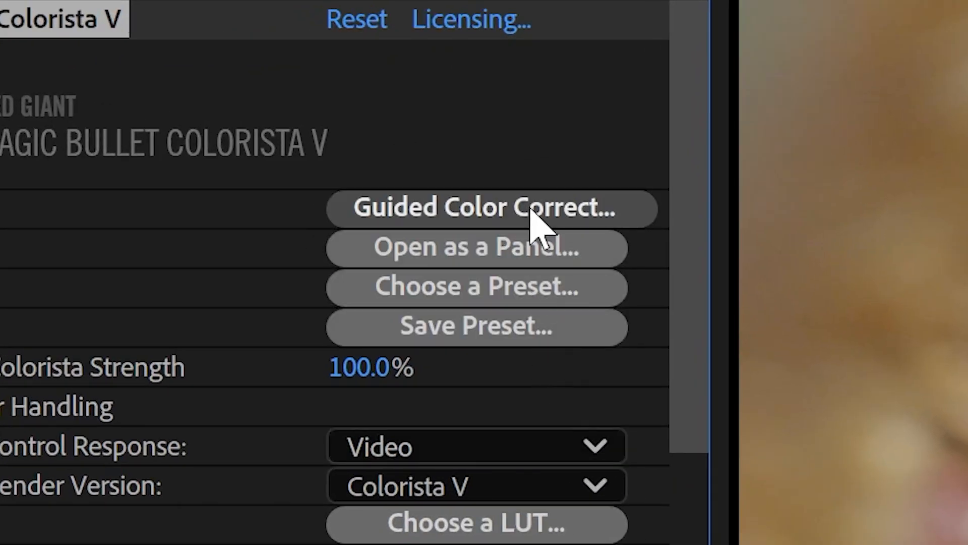
Start Colorista V's guided color correction and choose log as the footage's color space.
left_click(531, 208)
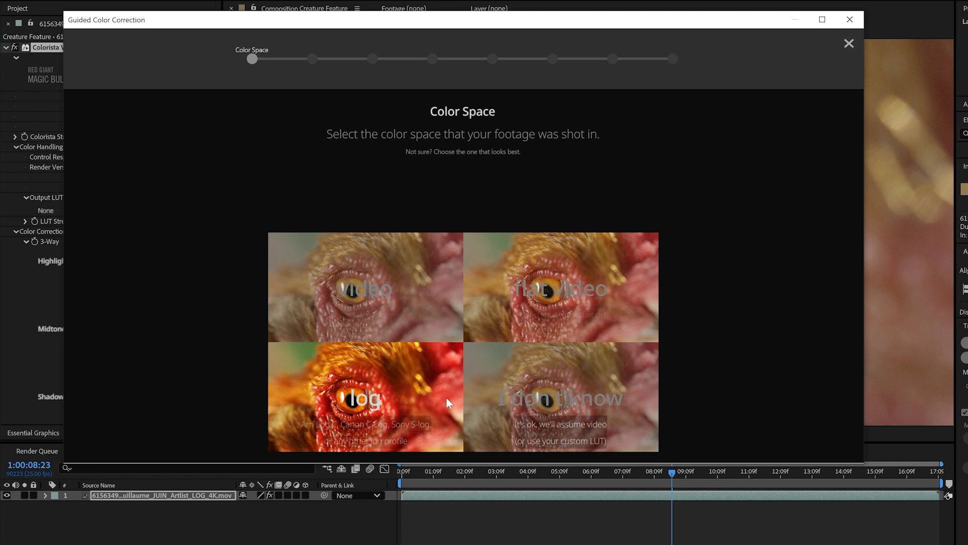
left_click(446, 398)
left_click(591, 186)
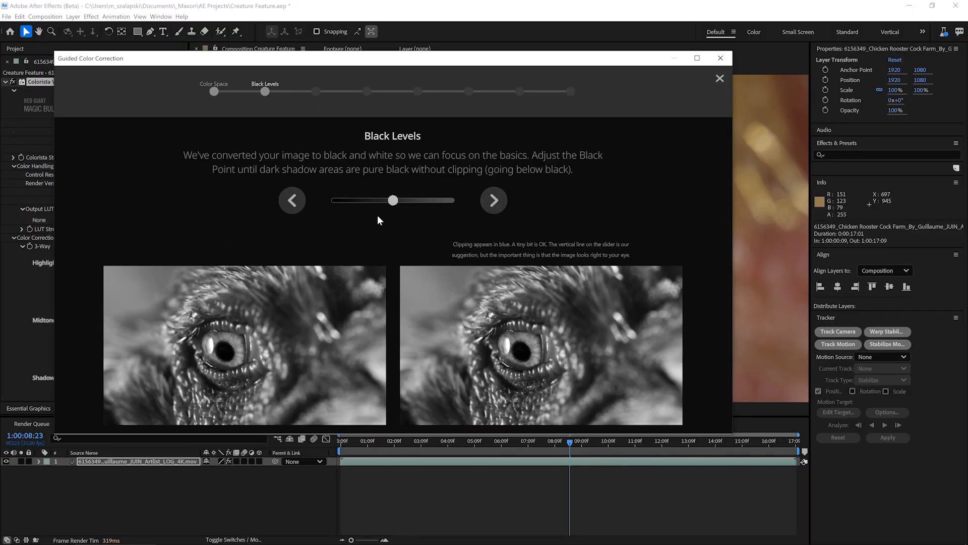
Adjust the black point for pure black shadows and the white point so only the brightest eye highlight clips.
left_click_drag(395, 203, 382, 203)
left_click(495, 201)
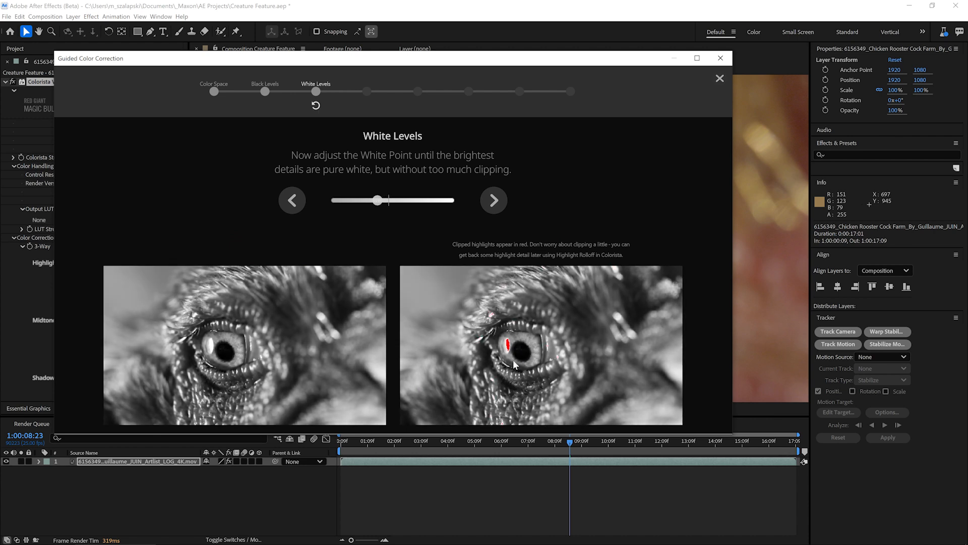
left_click(494, 201)
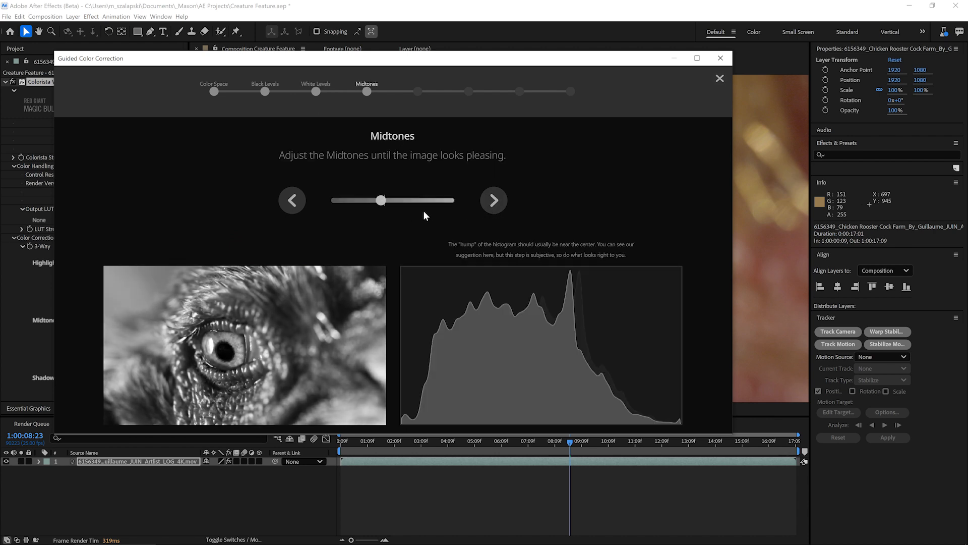
Raise the midtones in the guided correction, accept the contrast, and increase the saturation slightly.
left_click_drag(381, 205, 397, 202)
left_click(493, 201)
left_click(495, 202)
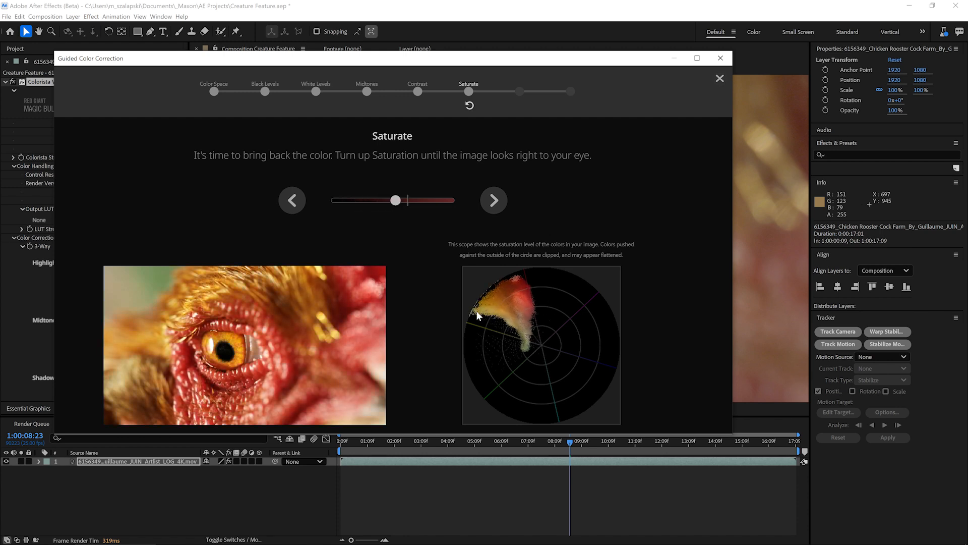
left_click_drag(397, 205, 401, 205)
left_click(494, 202)
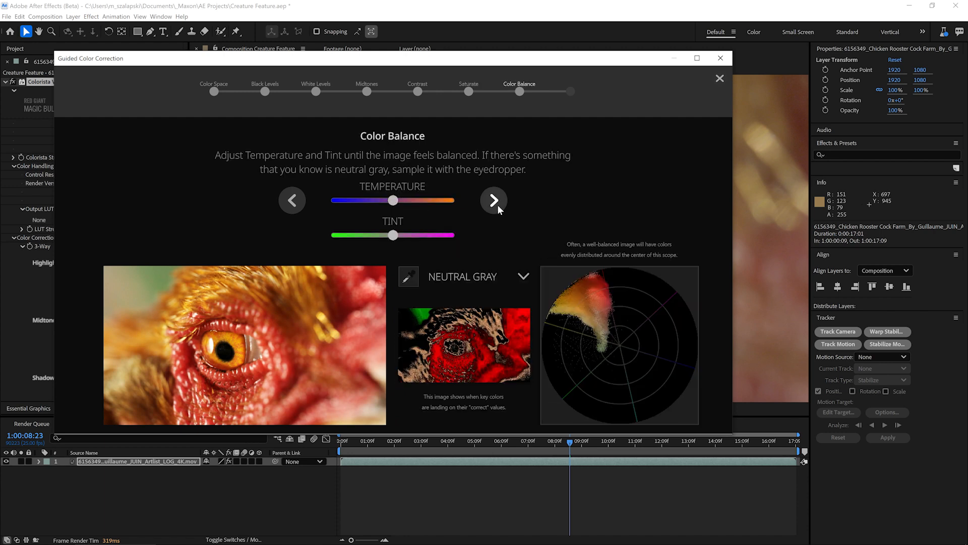
Balance the shot's temperature and tint, and finish the guided color correction.
left_click_drag(397, 205, 397, 239)
left_click(494, 200)
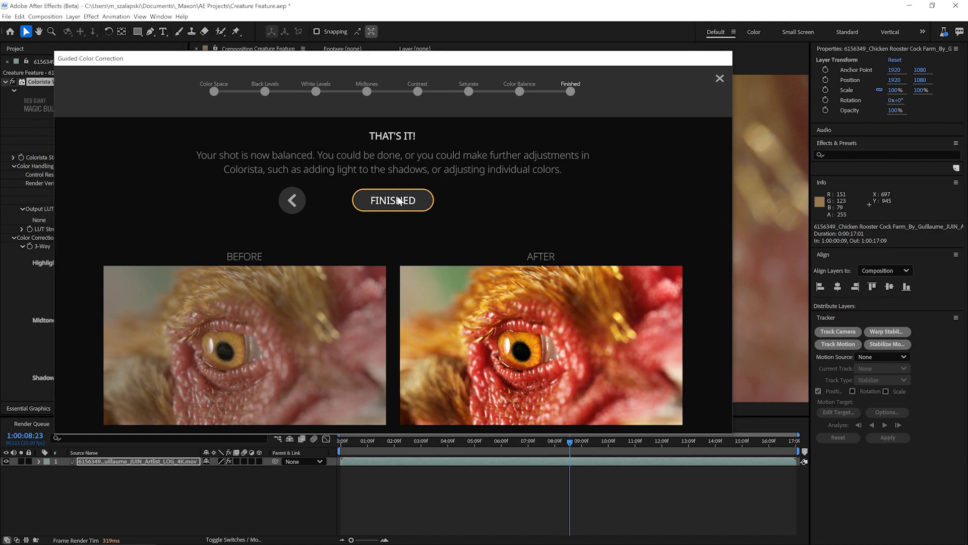
left_click(398, 198)
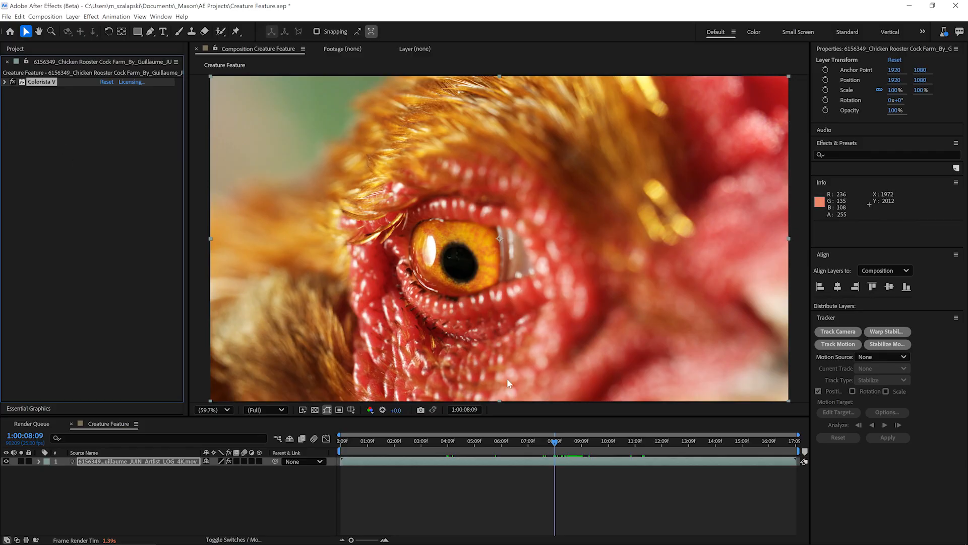
Move the current time to 1:00:10:13 and apply the Looks effect to the rooster footage layer.
left_click_drag(561, 440, 564, 441)
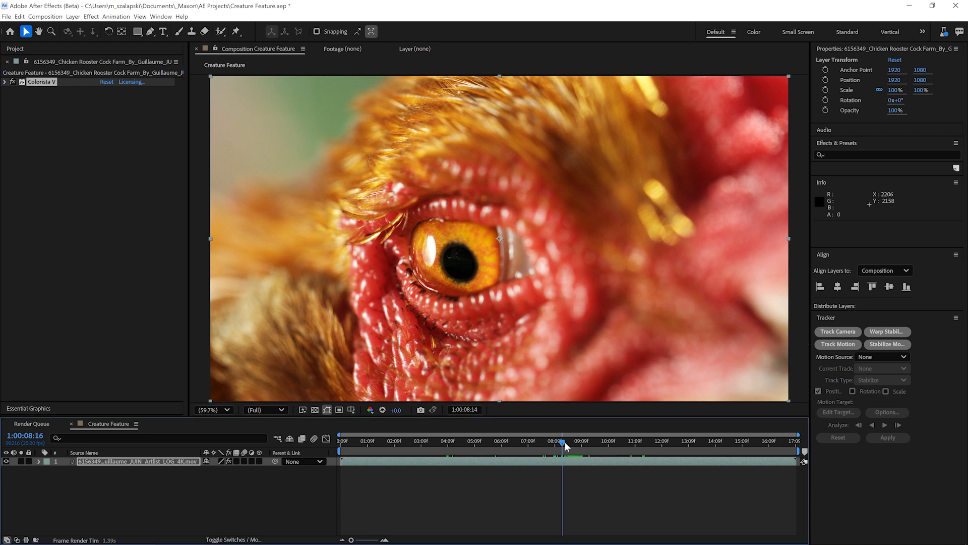
key("ctrl+space")
type("loo")
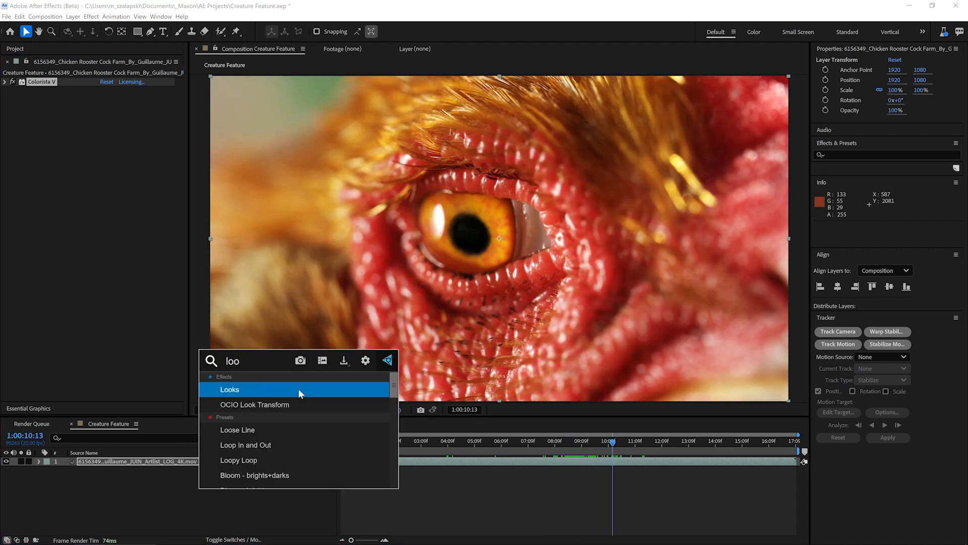
left_click(298, 388)
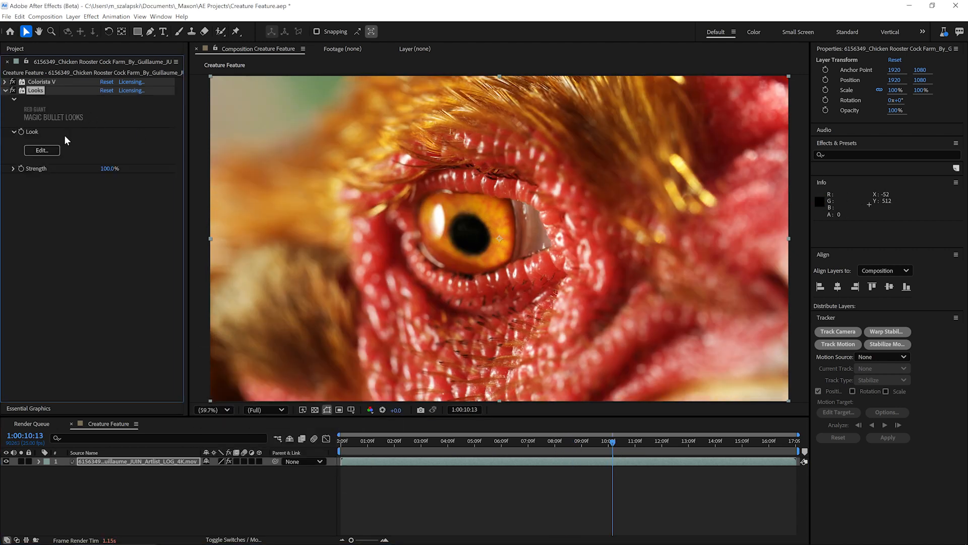
Open the look for editing, add the Color Remap tool, and set its color model to Lab.
left_click(55, 150)
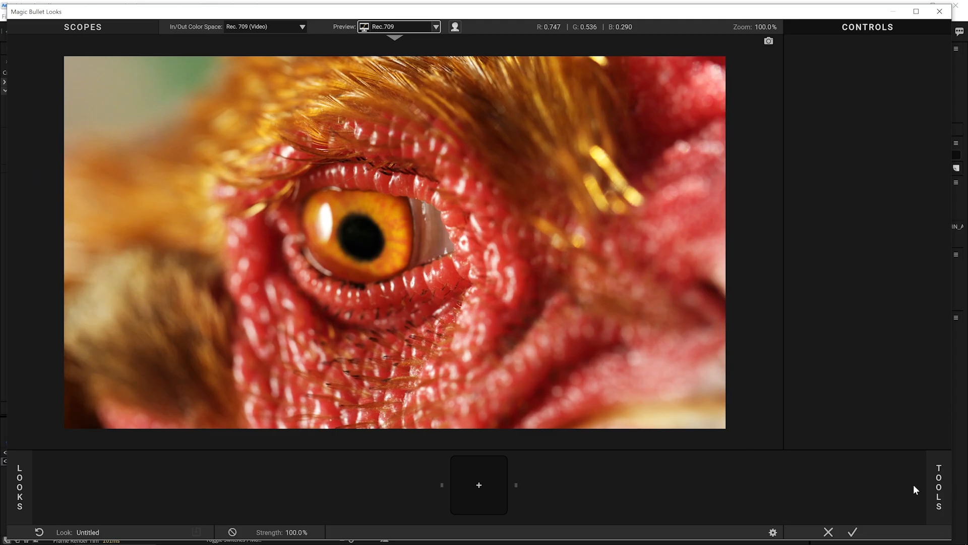
left_click(939, 486)
scroll(836, 347, "down", 1)
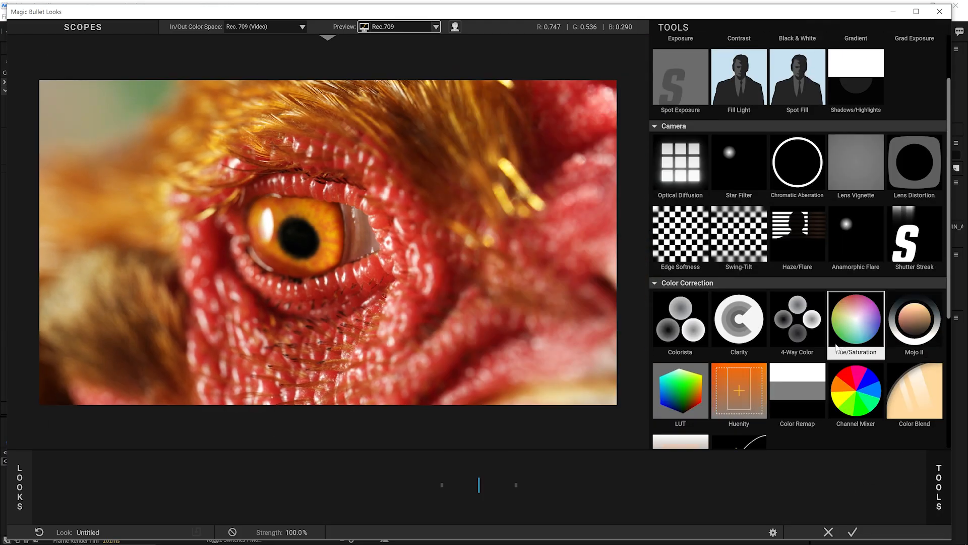
scroll(837, 347, "down", 1)
left_click(798, 344)
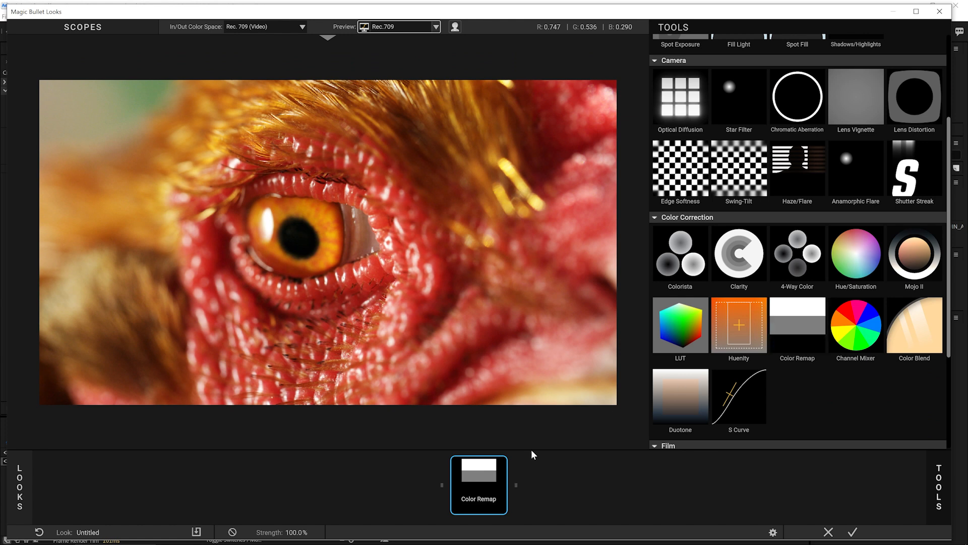
left_click(482, 478)
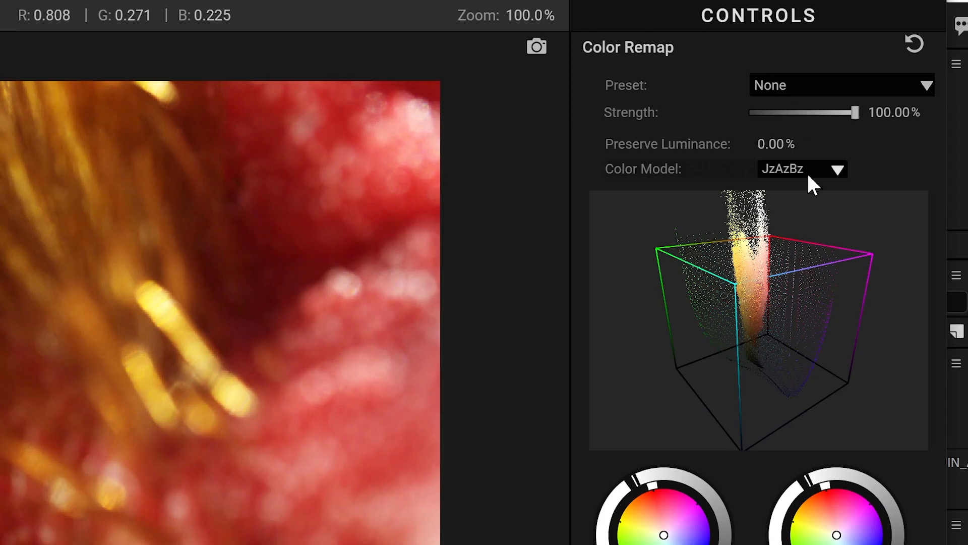
left_click(806, 172)
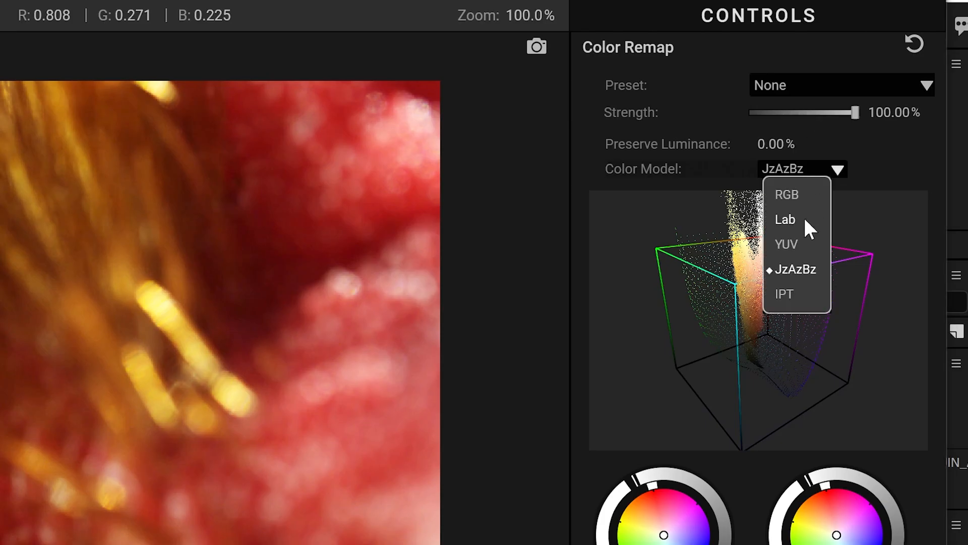
left_click(786, 219)
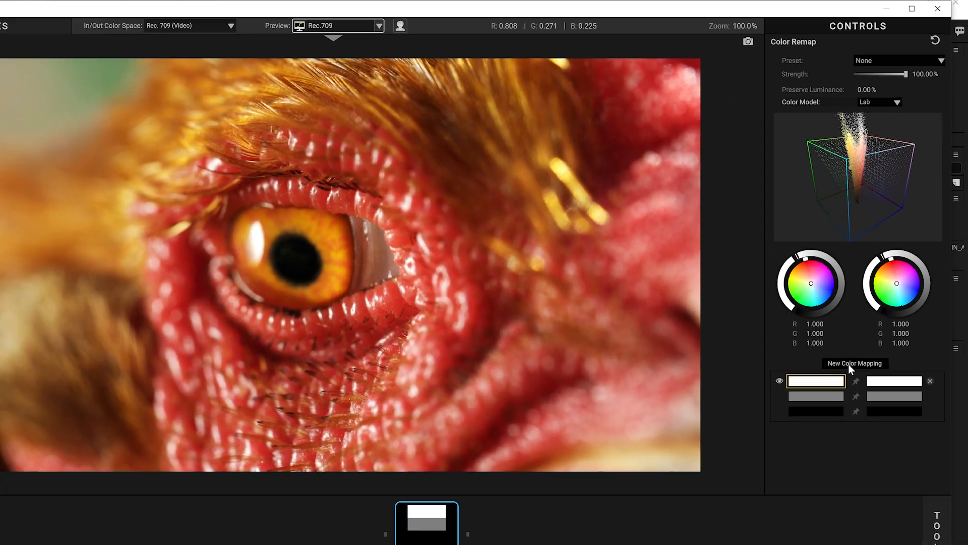
Add two color mappings, one sampled from the green background and one from the orange iris.
left_click(858, 332)
left_click(184, 70)
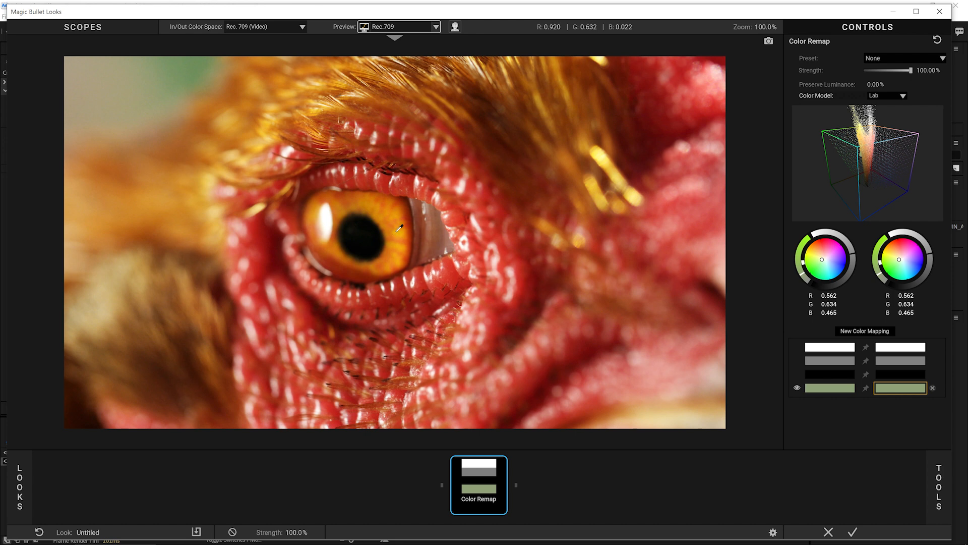
left_click(872, 333)
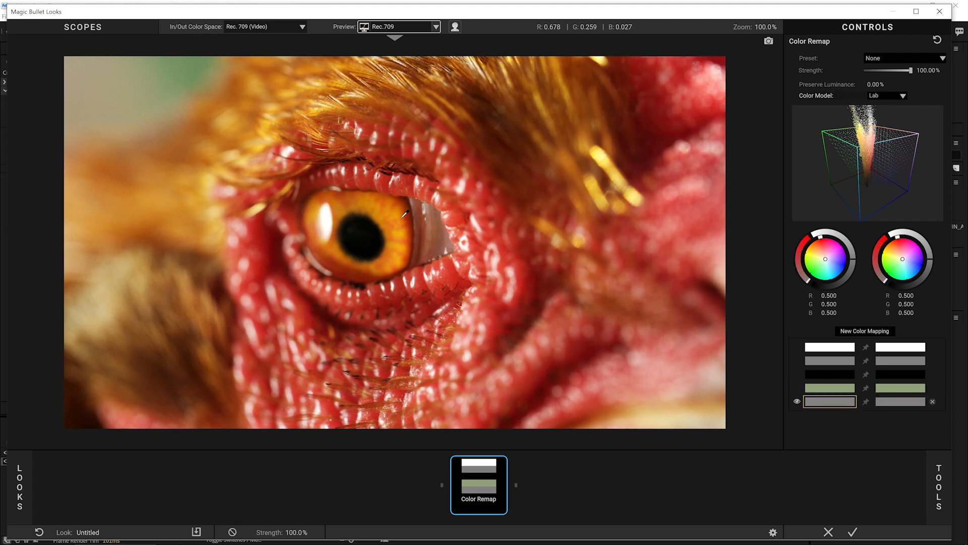
left_click(404, 228)
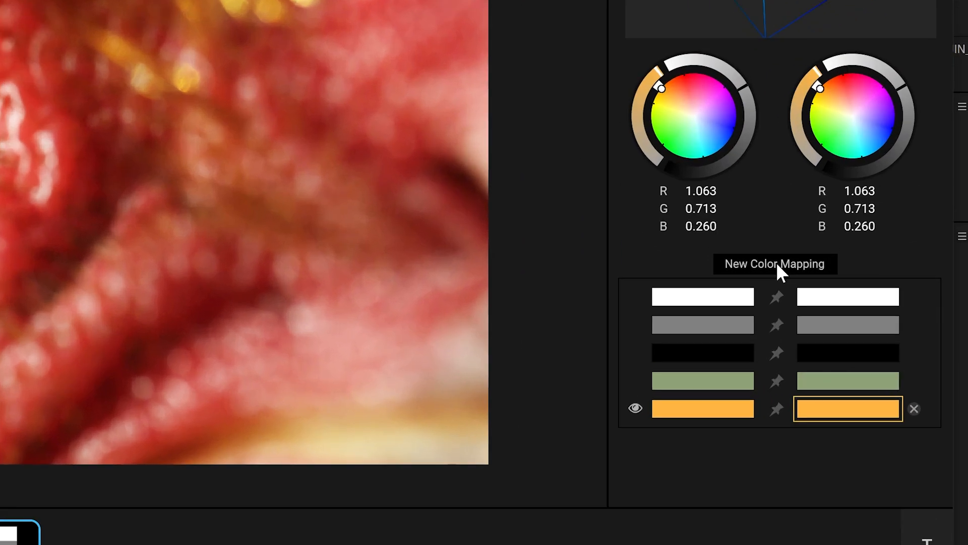
Add a mapping sampled from the red skin, refine its source to a purer red, and remap it to blue (0.202, 0.423, 0.612).
left_click(868, 332)
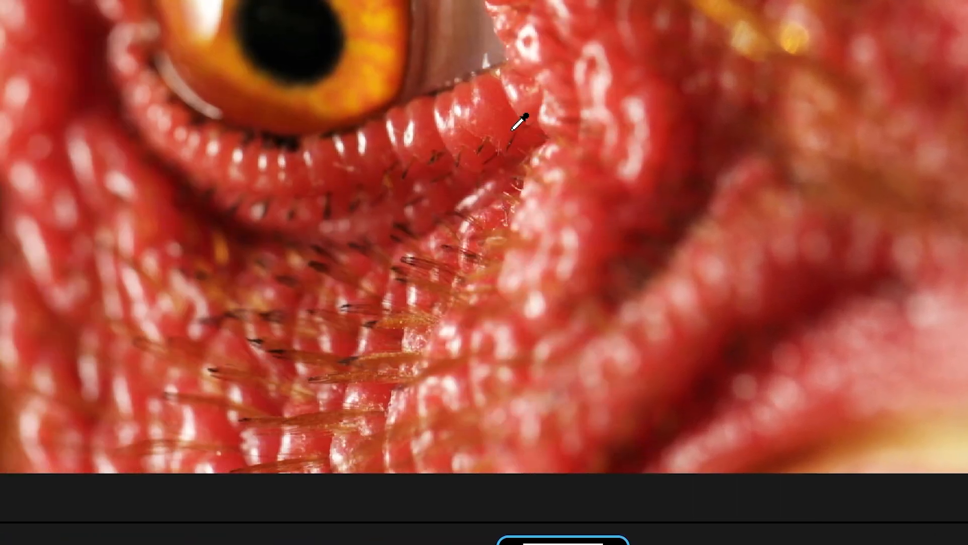
left_click(60, 85)
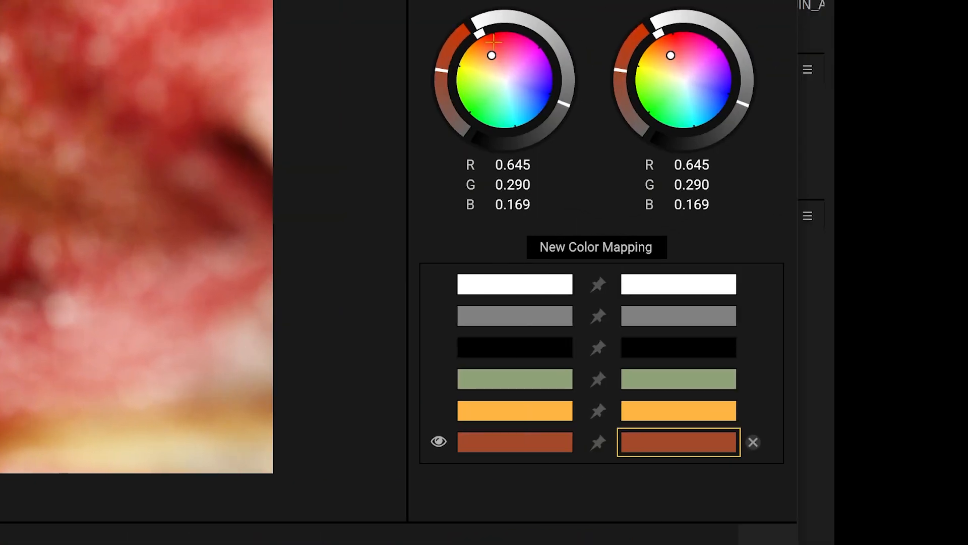
left_click_drag(493, 41, 499, 40)
left_click_drag(671, 55, 699, 97)
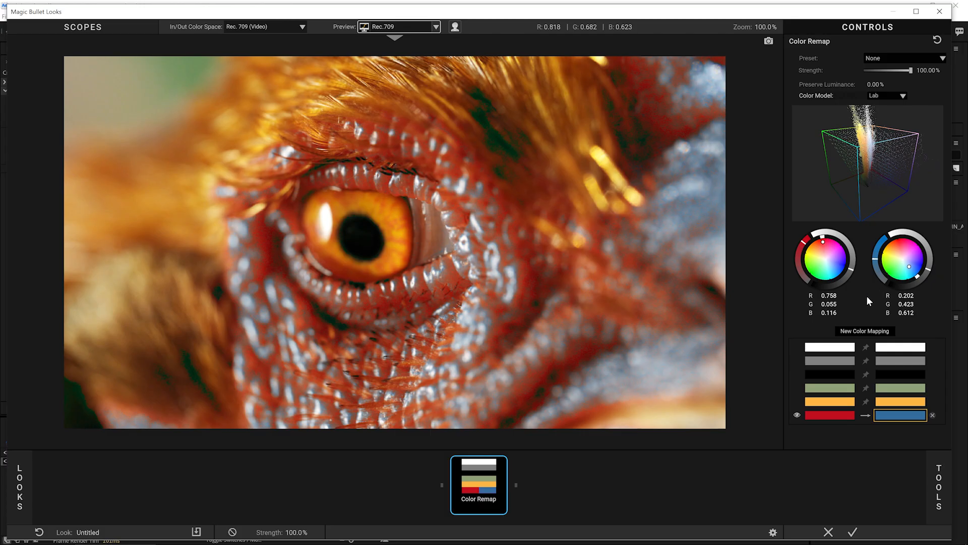
Add a mapping sampled from the reddish-brown skin below the eye and remap it to green (0.251, 0.371, 0.313).
left_click(865, 331)
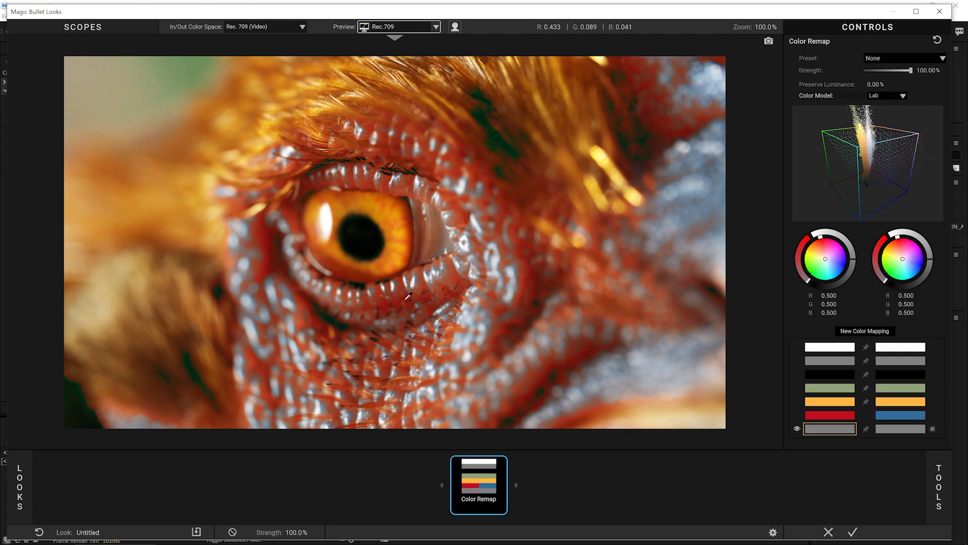
left_click(408, 296)
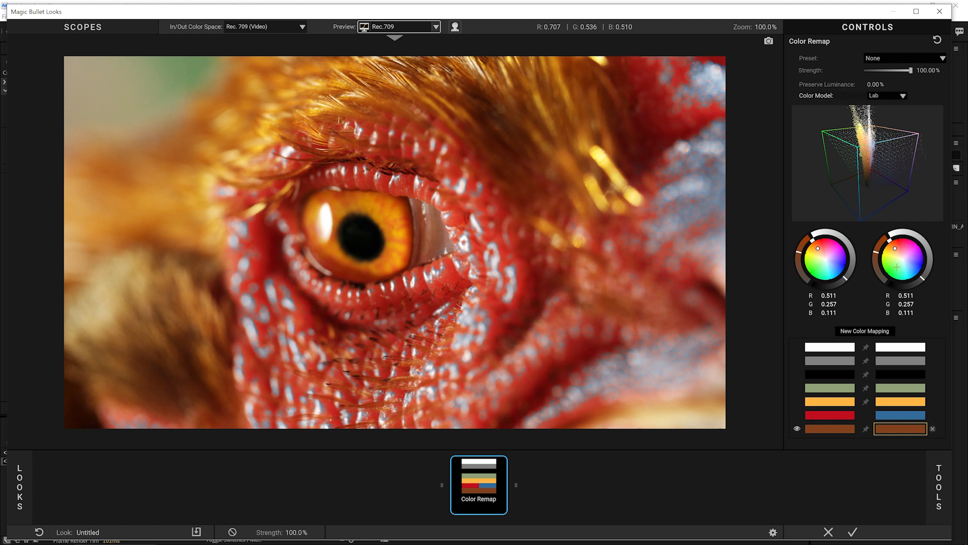
left_click_drag(899, 268, 902, 263)
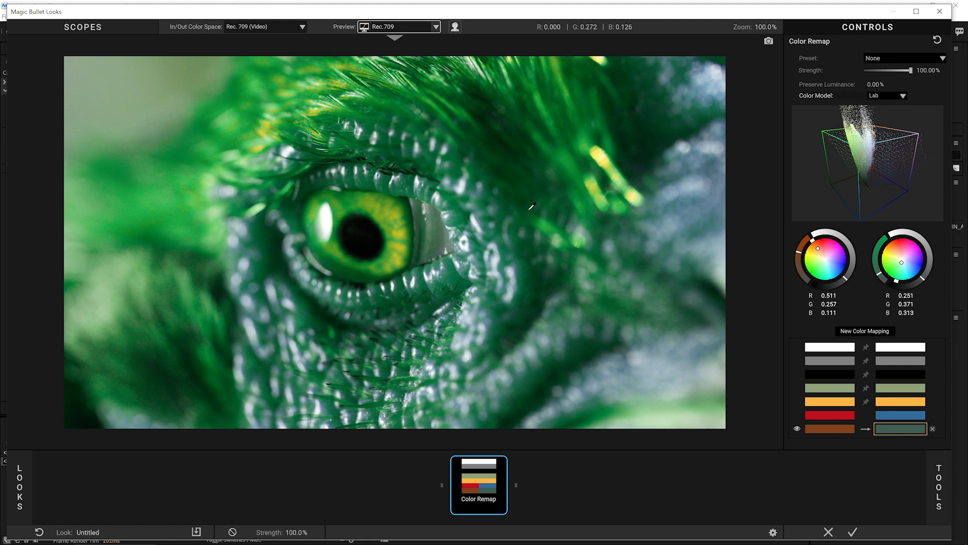
Compare the image with and without the Color Remap tool, and apply the finished look to the footage.
left_click(502, 463)
left_click(502, 463)
left_click(854, 531)
Apply the King Pin Tracker effect to the Title wide layer and enable time remapping on that layer.
left_click(109, 461)
key("ctrl+space")
type("kin")
key("Return")
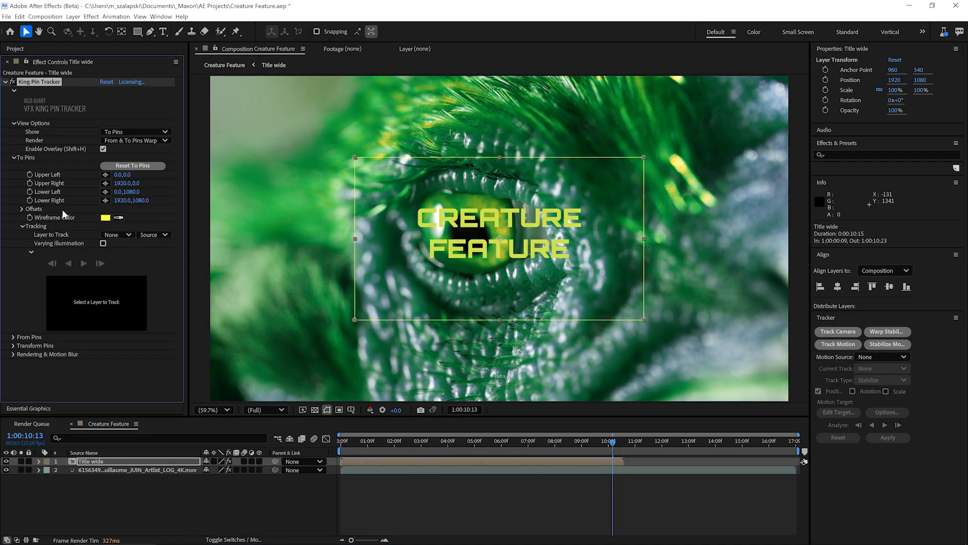
key("ctrl+alt+t")
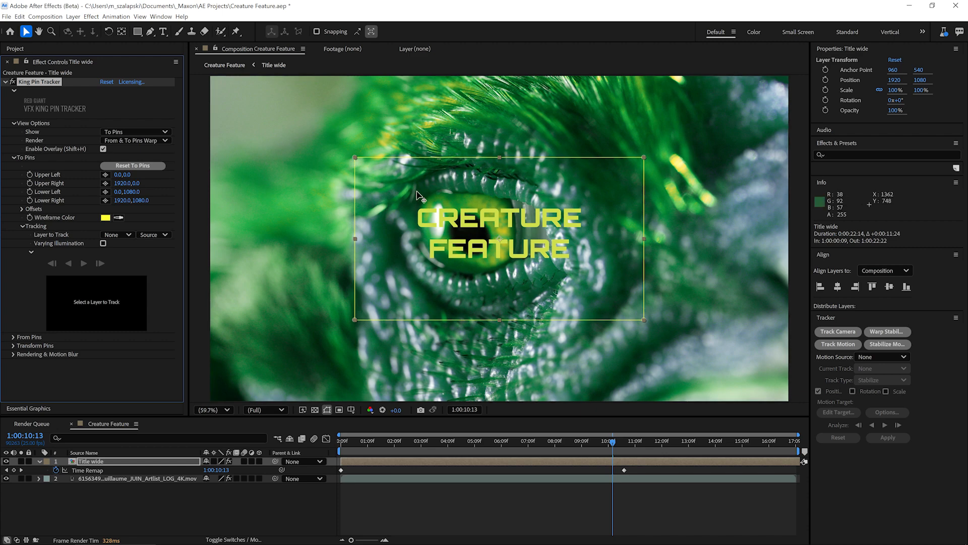
Reposition the four To Pins corners around the eye so the CREATURE FEATURE title sits tilted over the iris.
left_click_drag(356, 158, 426, 170)
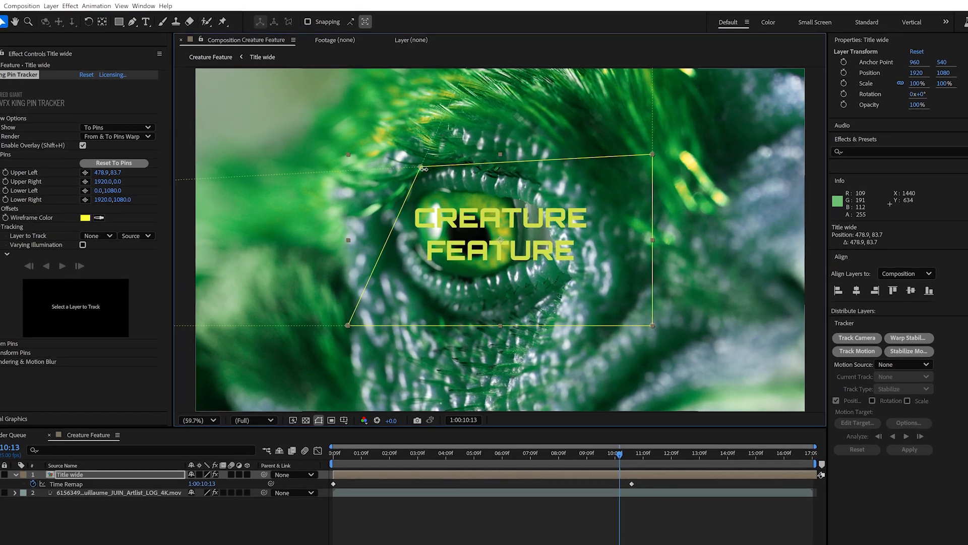
left_click_drag(348, 325, 368, 258)
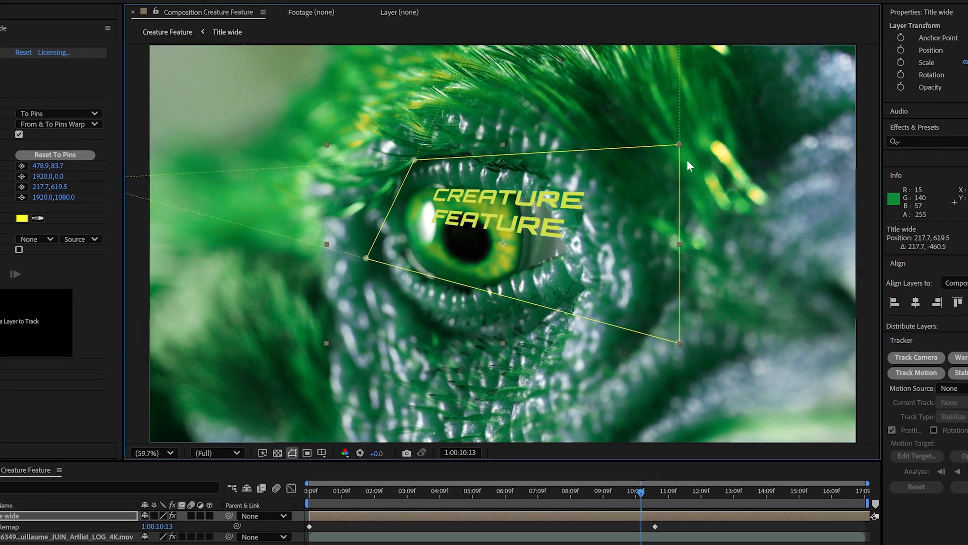
left_click_drag(671, 148, 575, 153)
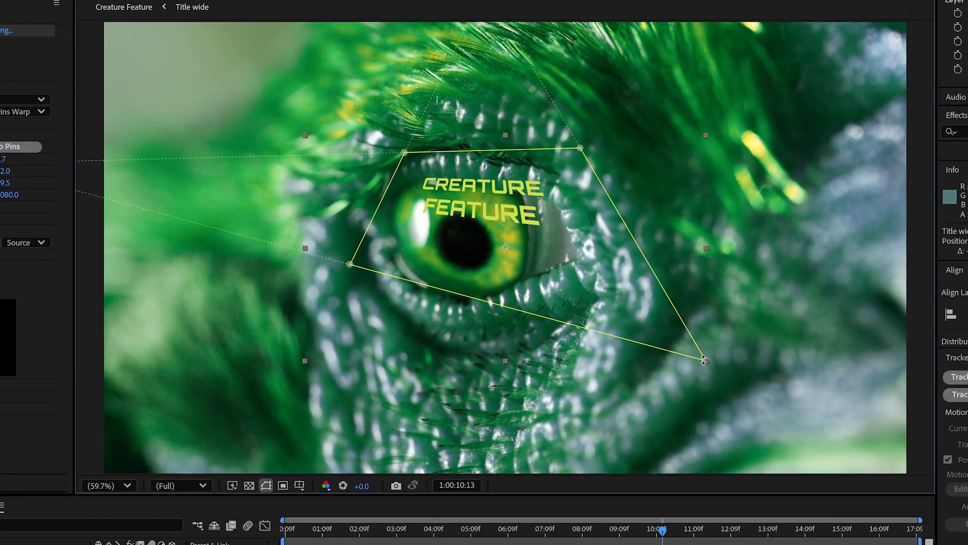
left_click_drag(705, 359, 555, 375)
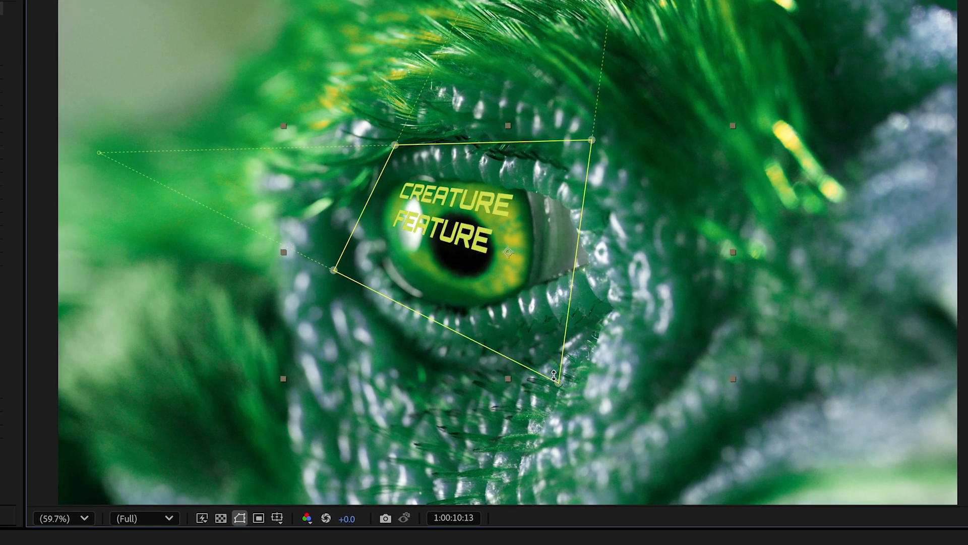
left_click_drag(329, 273, 310, 320)
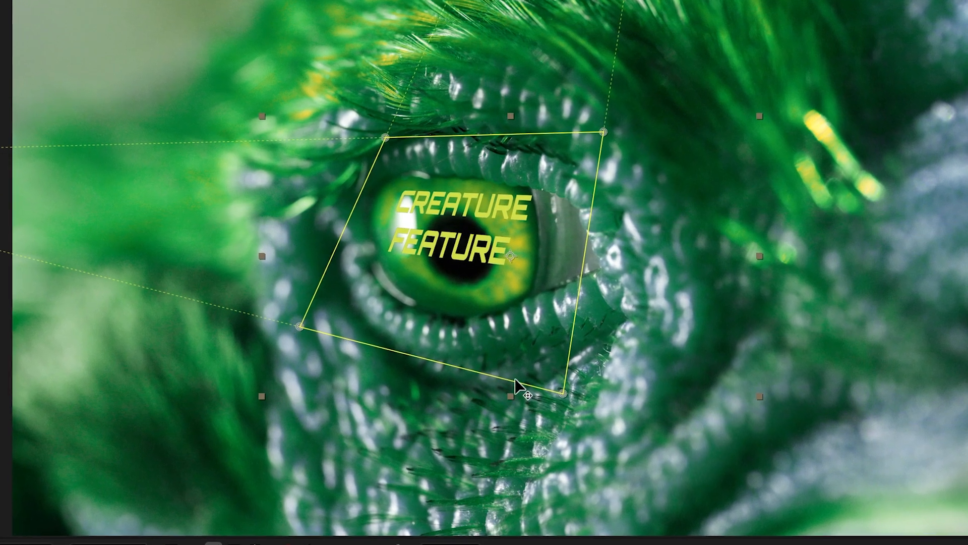
left_click_drag(563, 393, 596, 387)
left_click_drag(612, 126, 648, 167)
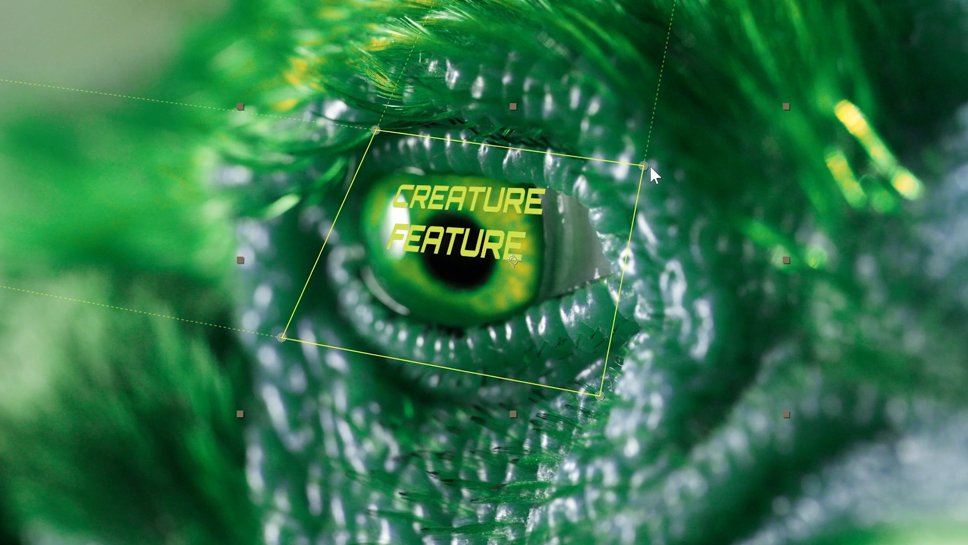
left_click_drag(373, 128, 325, 109)
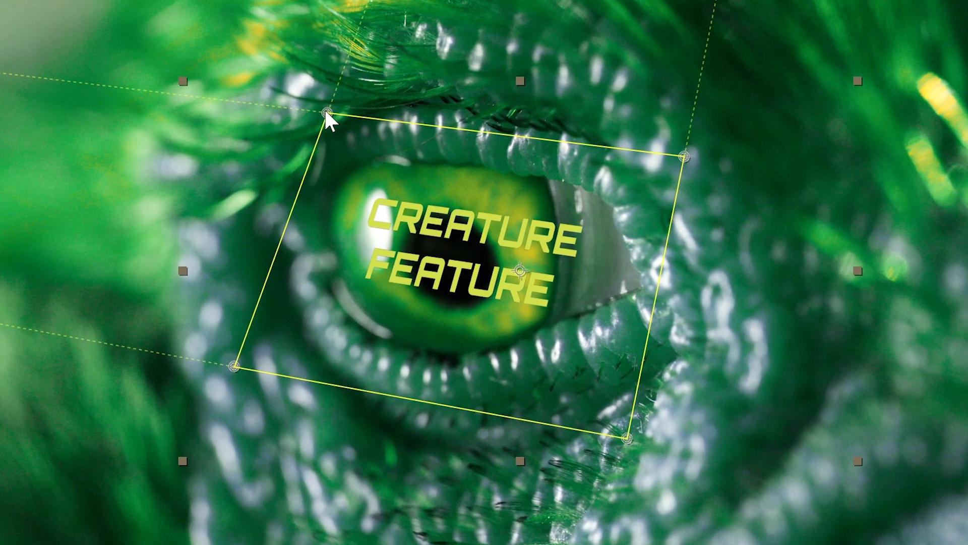
Fine-tune the lower To Pins corners around the eye, and track the title forward against the 6156349 footage layer.
left_click_drag(228, 369, 232, 357)
left_click_drag(380, 399, 388, 382)
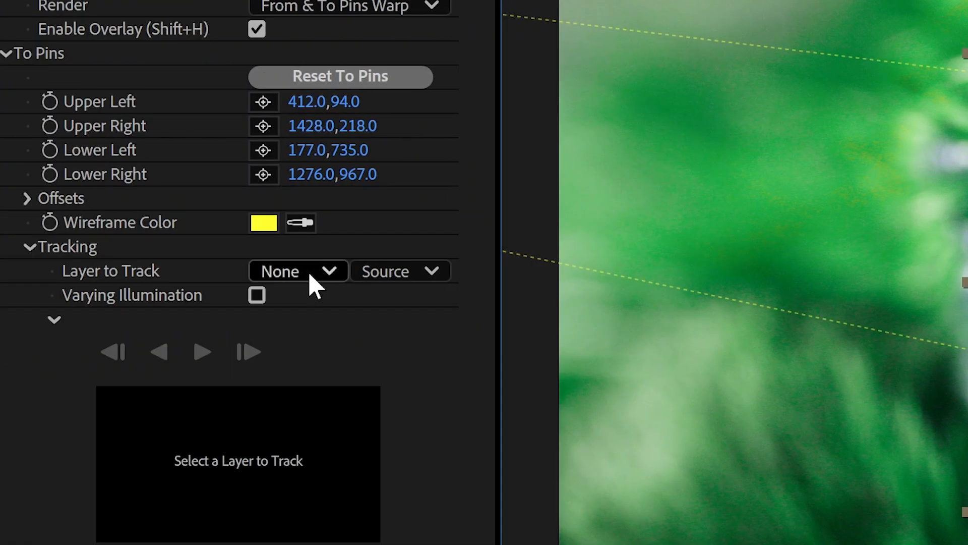
left_click(309, 275)
left_click(341, 371)
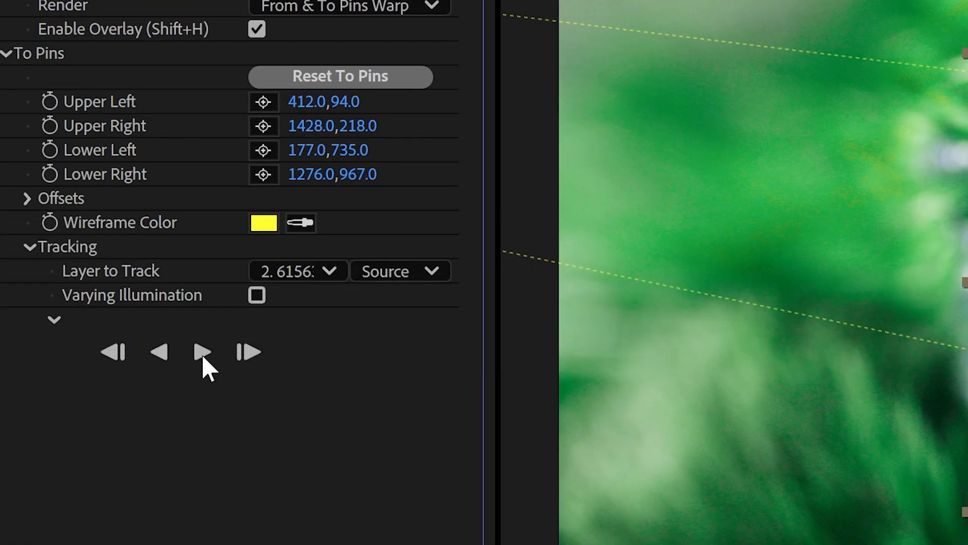
left_click(204, 357)
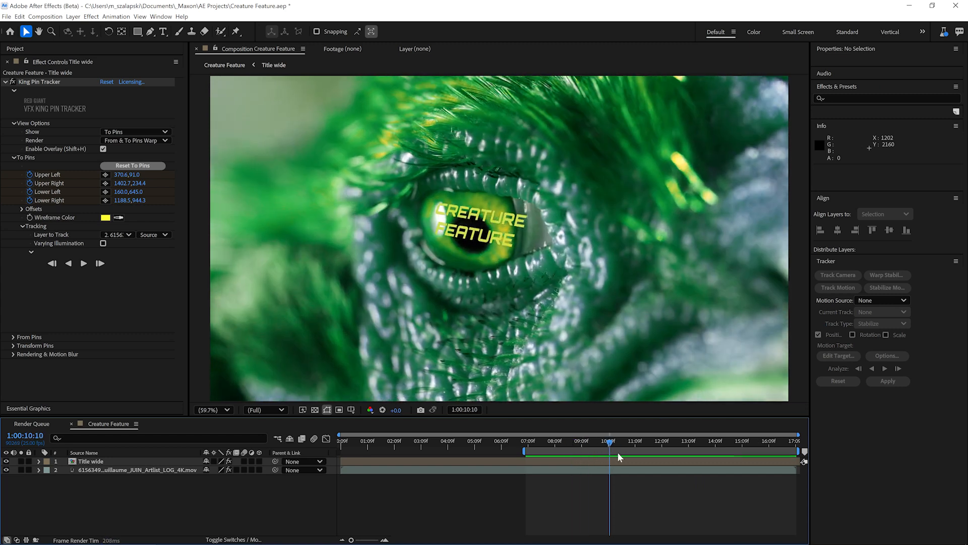
left_click_drag(618, 453, 529, 451)
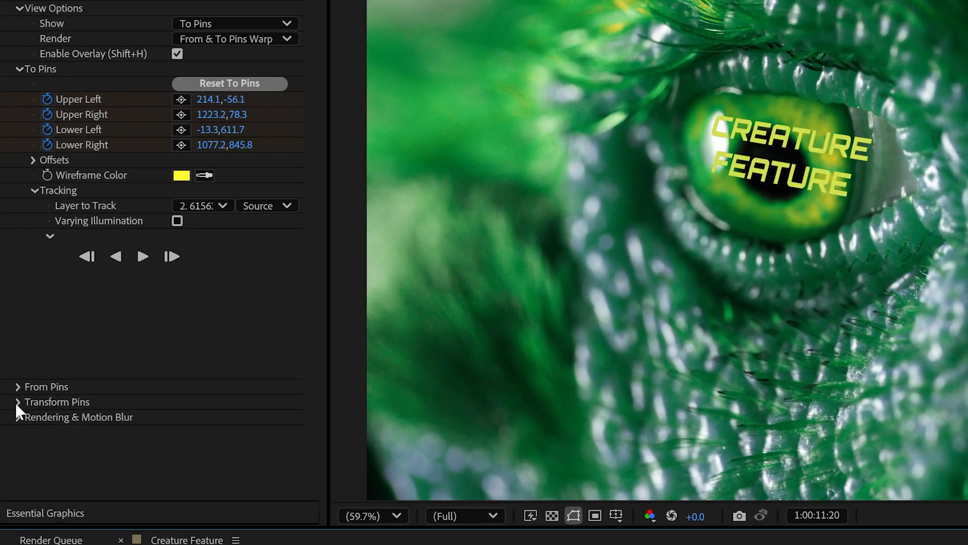
Transform the tracked pins with Scale 182 and Translate Y -5 to enlarge the title over the eye, and preview it.
left_click(14, 346)
left_click_drag(326, 351, 326, 356)
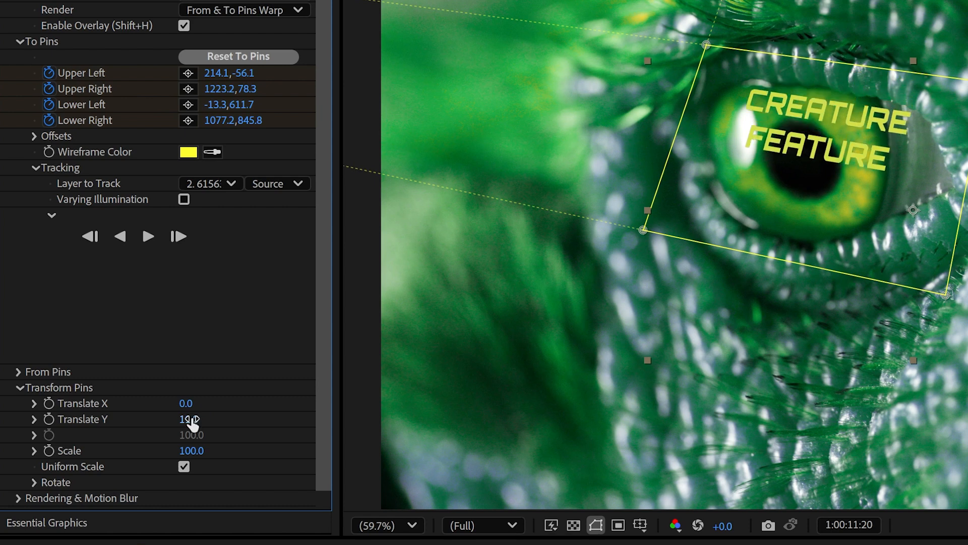
left_click_drag(207, 448, 251, 443)
left_click_drag(190, 419, 167, 427)
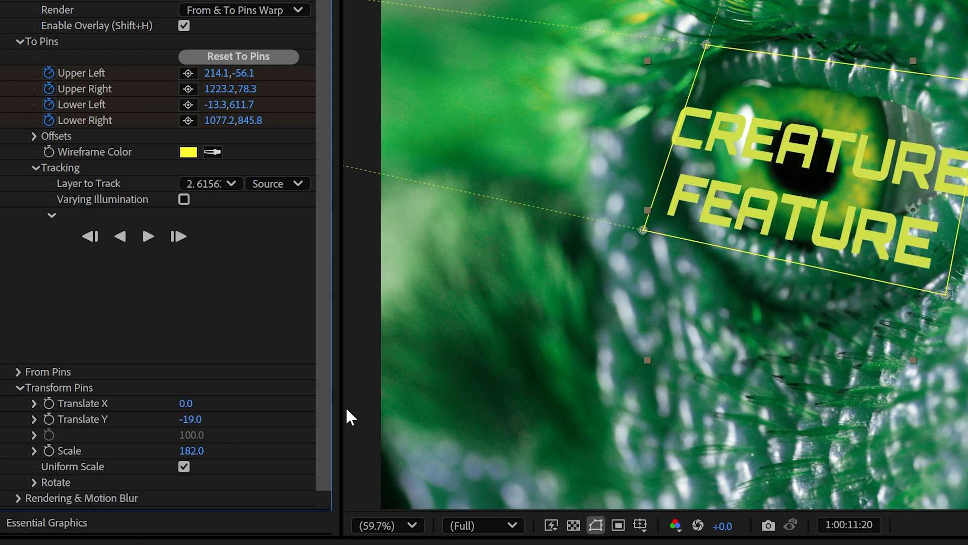
left_click_drag(191, 419, 209, 424)
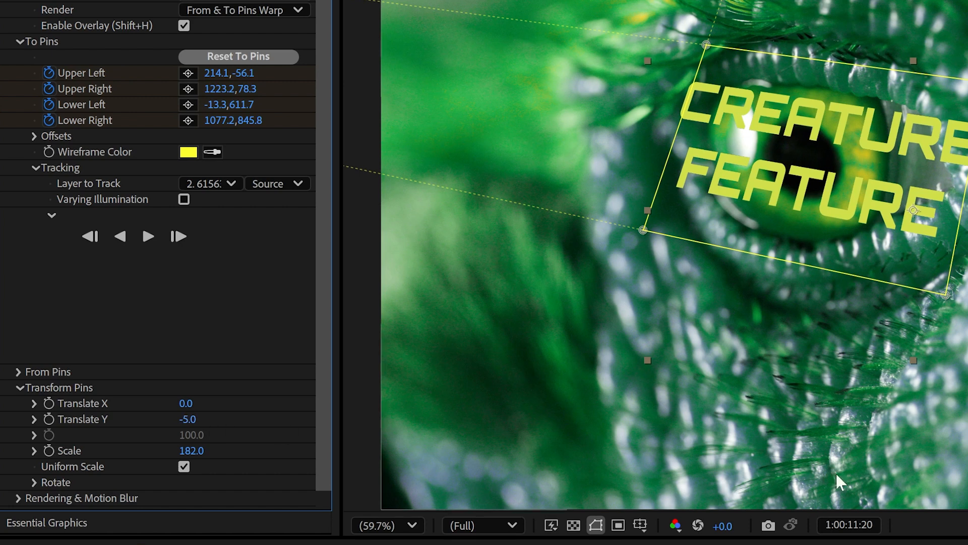
left_click(858, 543)
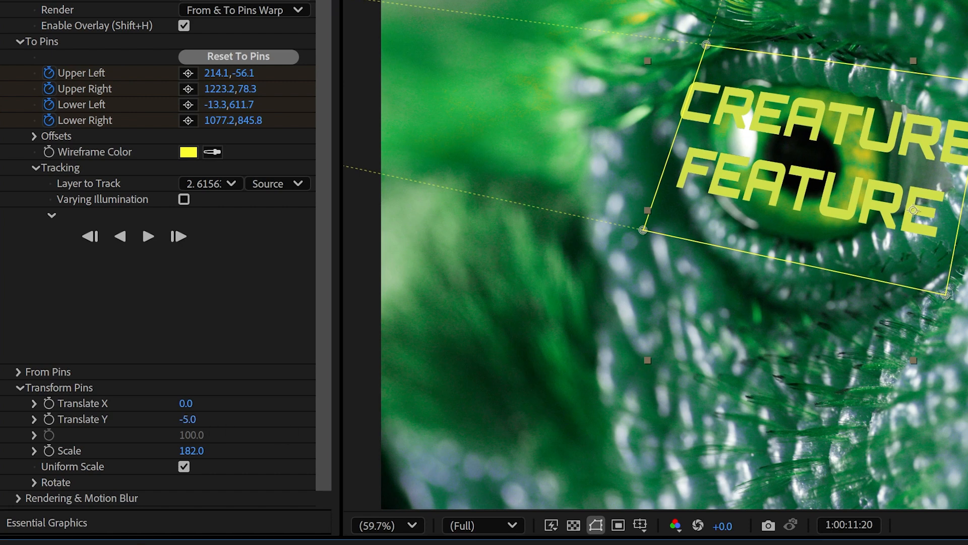
key("space")
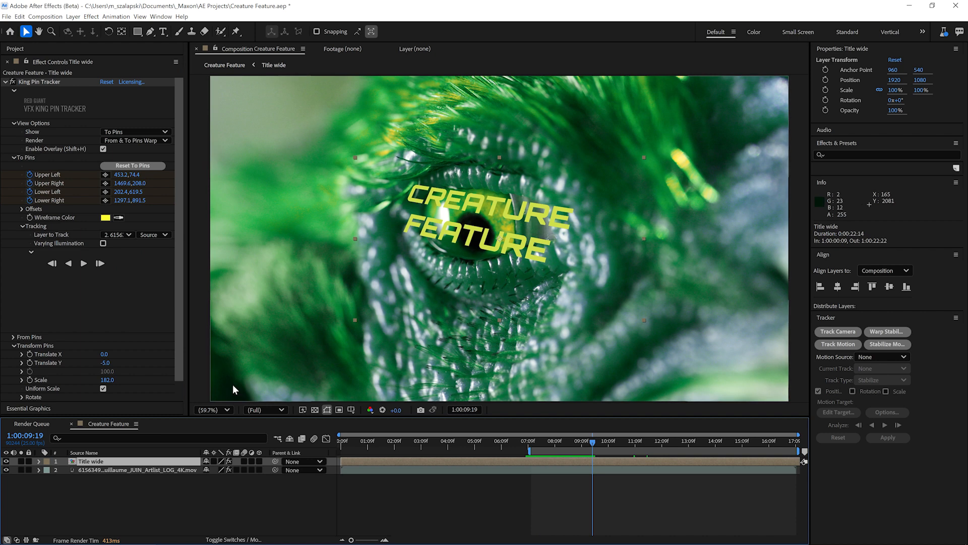
Apply the Optical Glow effect to the Title wide layer with its Alpha Channel set to Generate (Unmult).
key("ctrl+space")
type("op")
key("Return")
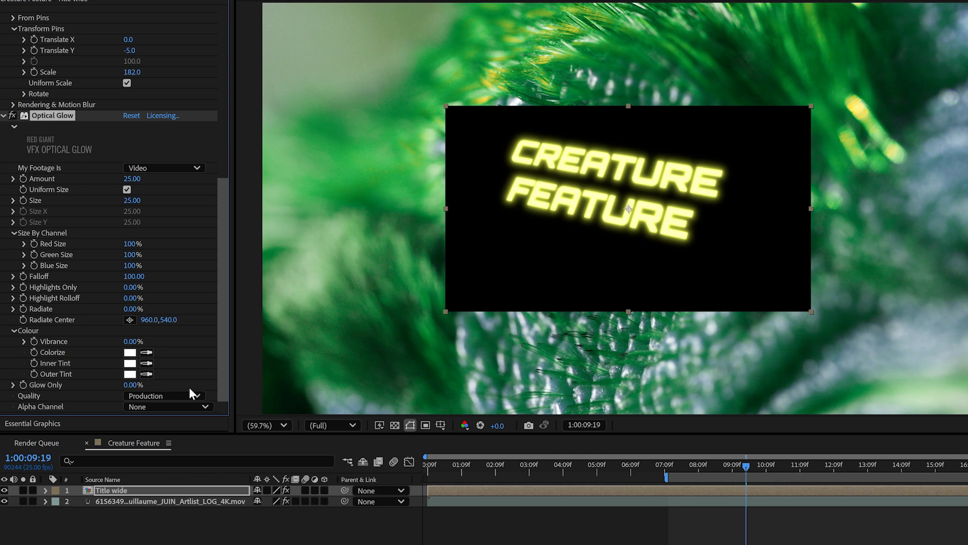
left_click(146, 395)
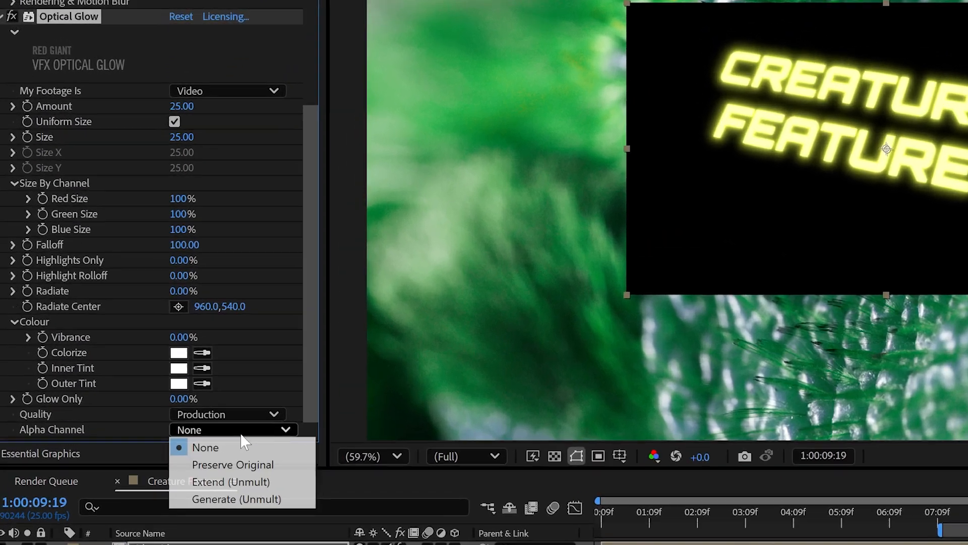
left_click(245, 501)
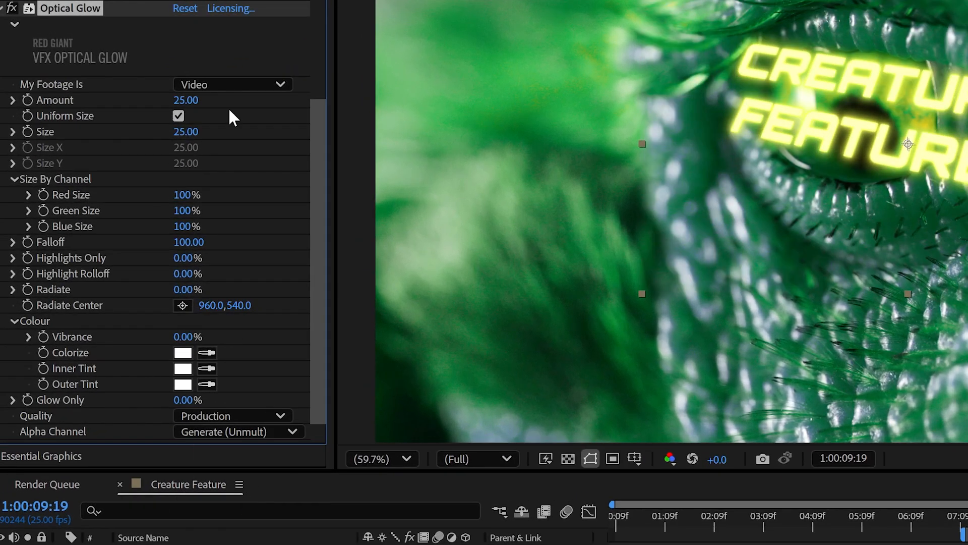
Set the title's Optical Glow Amount to 3 and Size to 200.
left_click(194, 100)
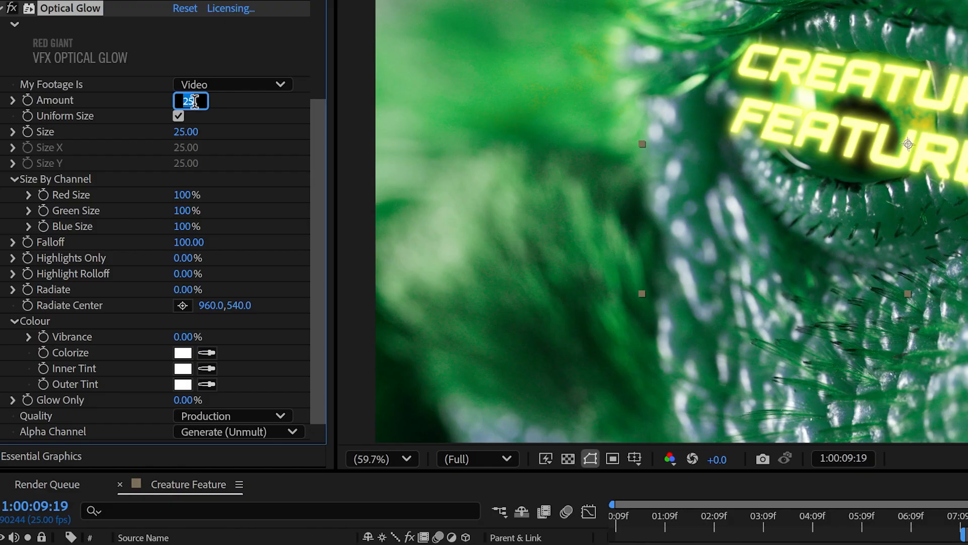
type("3")
key("Return")
left_click(186, 131)
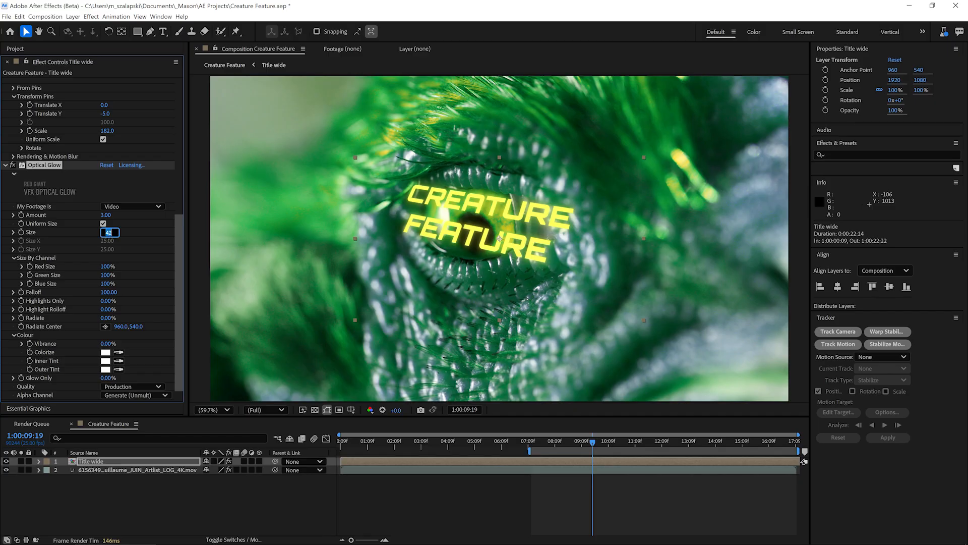
type("200")
key("Return")
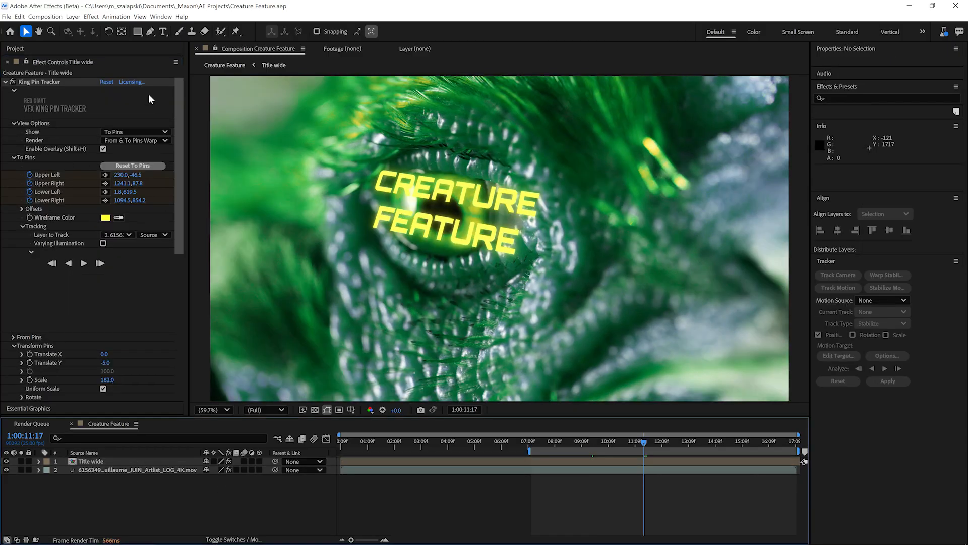
Create a rectangle shape layer filling the whole composition and make it an adjustment layer.
double_click(138, 32)
key("v")
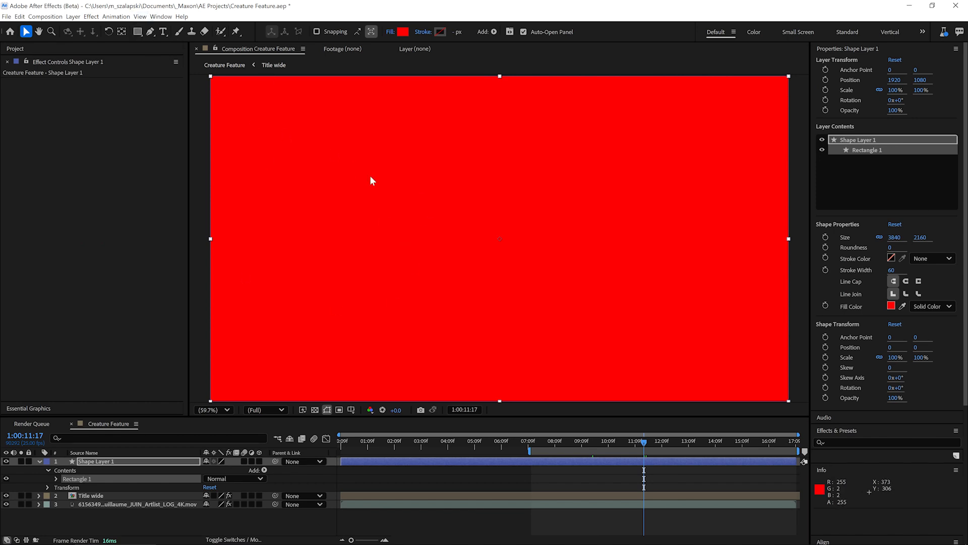
left_click(251, 460)
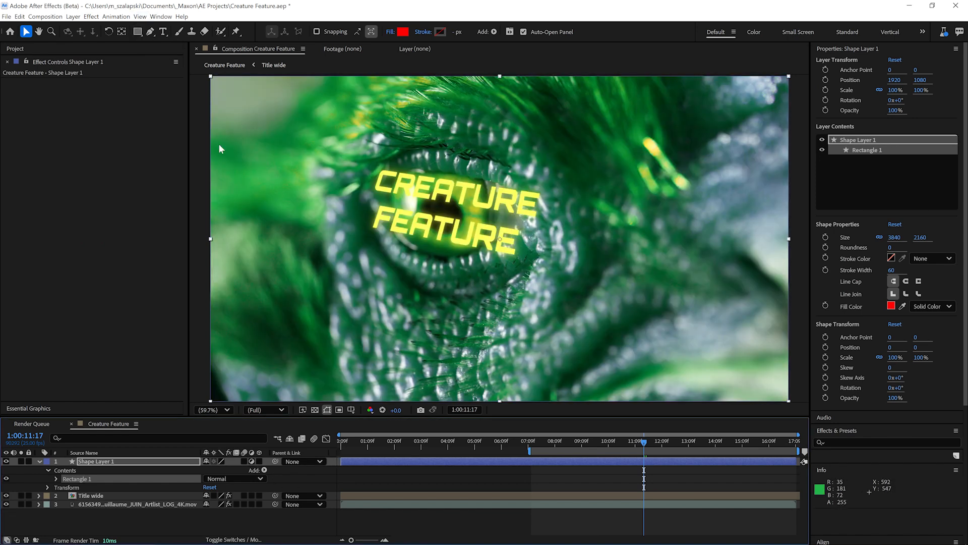
Apply the Magic Bullet Looks effect to the Shape Layer 1 adjustment layer.
left_click(40, 51)
left_click(45, 50)
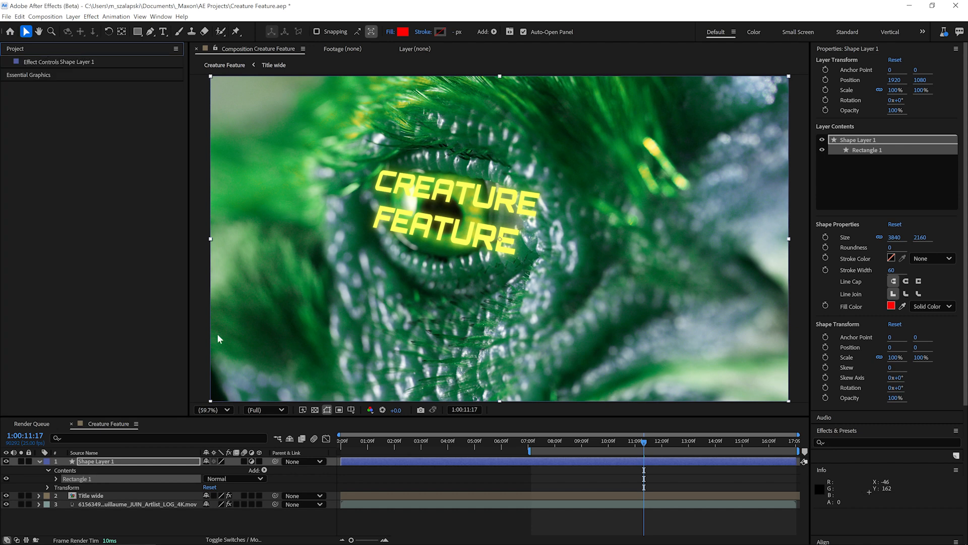
left_click(157, 462)
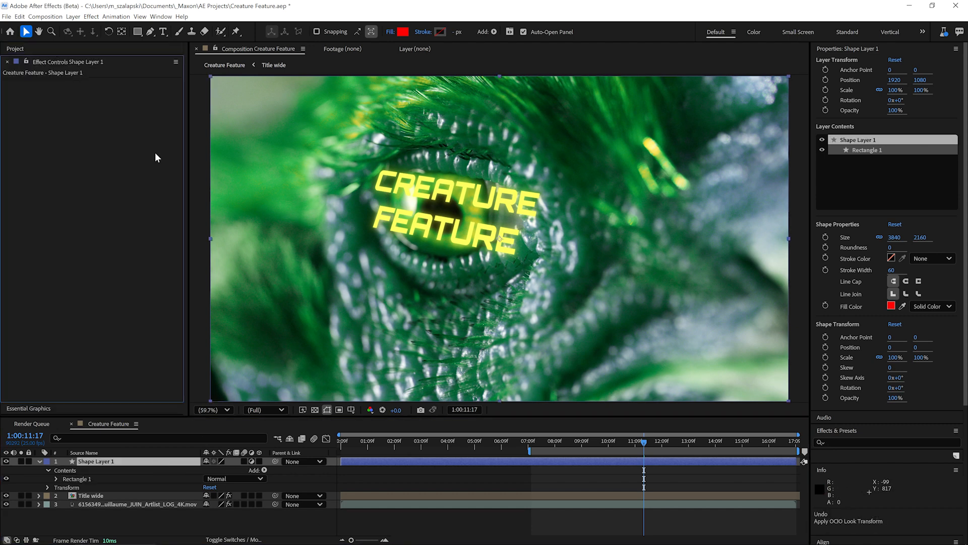
key("ctrl+space")
type("loo")
left_click(155, 152)
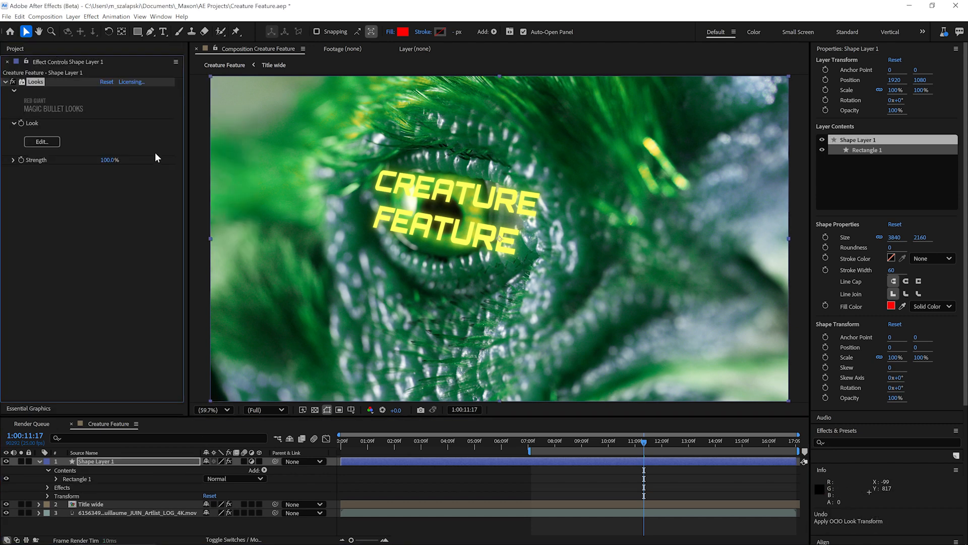
Open the adjustment layer's look for editing and add an Optical Diffusion tool with the Pro Mist 1/4 preset.
left_click(50, 143)
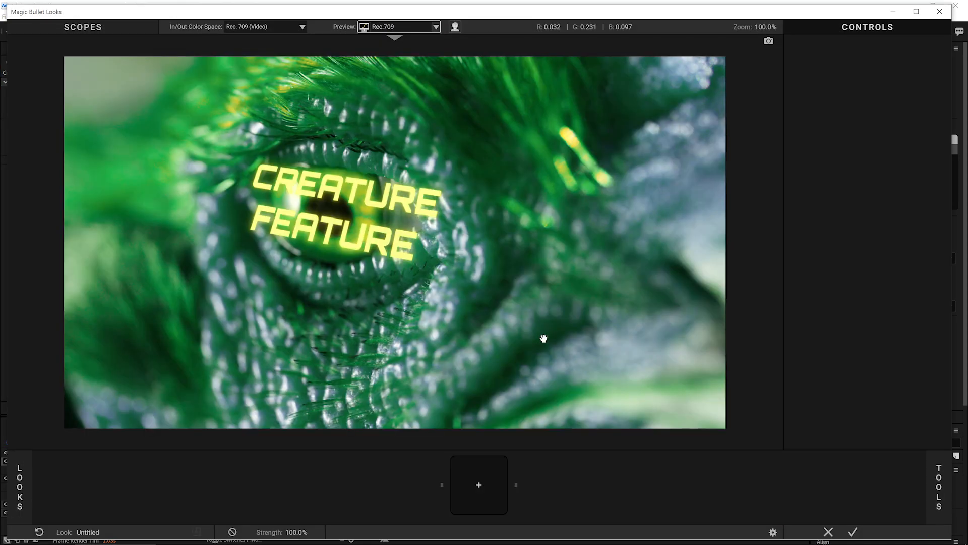
left_click(927, 473)
left_click_drag(680, 232, 479, 485)
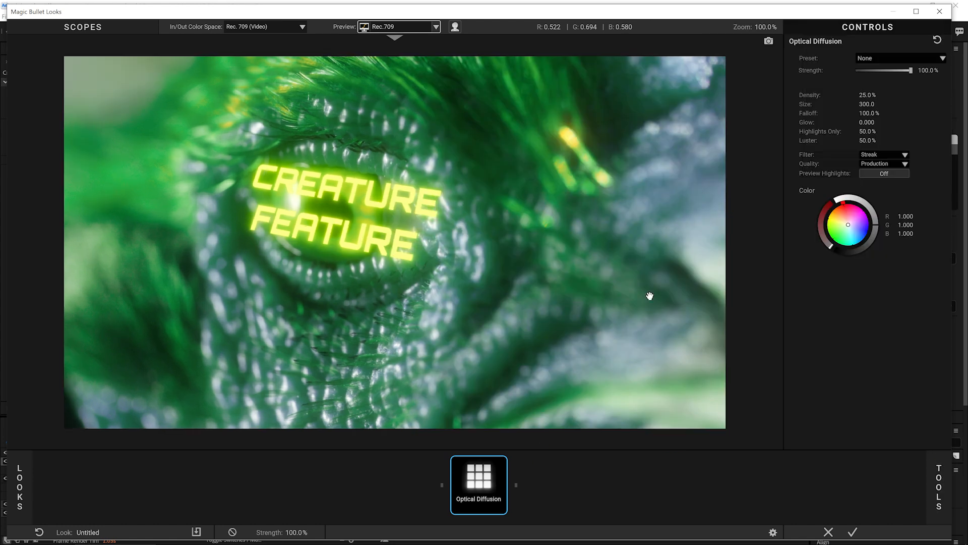
left_click(871, 59)
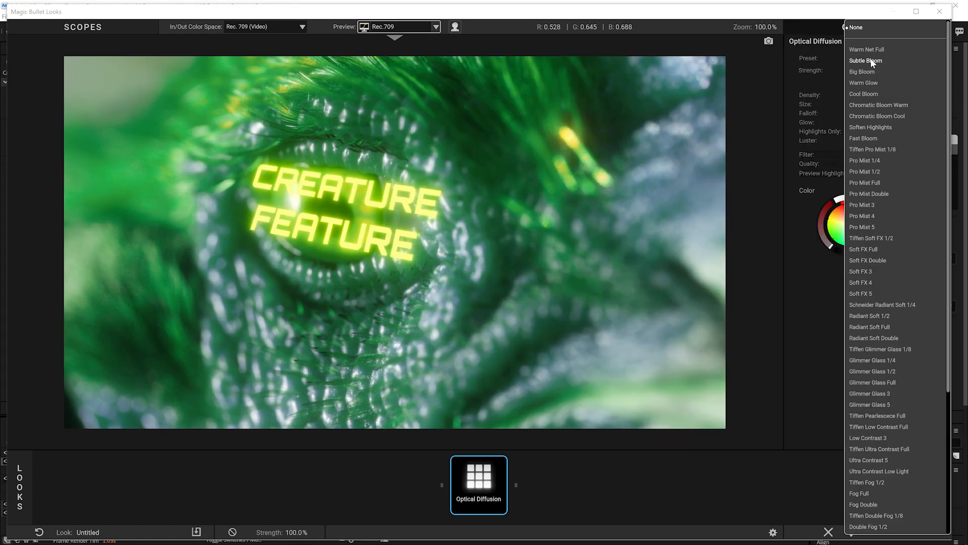
left_click(880, 161)
Add a Chromatic Aberration tool with Red/Cyan +0.110, Green/Magenta +0.270 and Blue/Yellow -0.360.
mouse_move(933, 470)
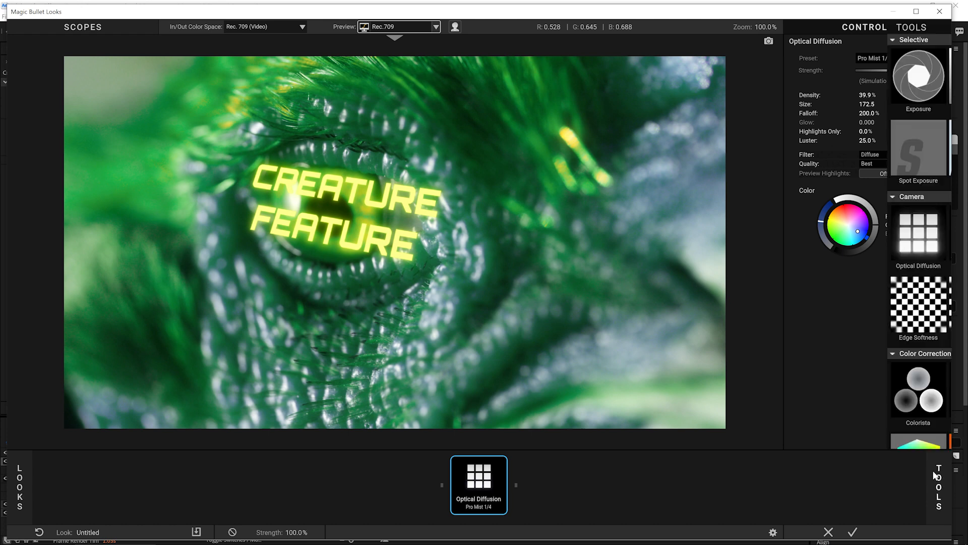
left_click_drag(797, 233, 555, 509)
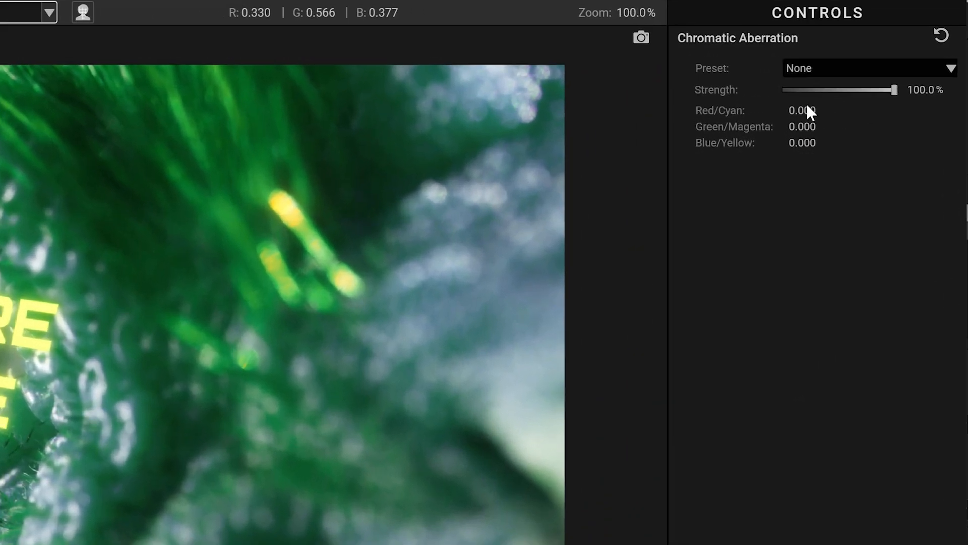
left_click_drag(803, 111, 884, 126)
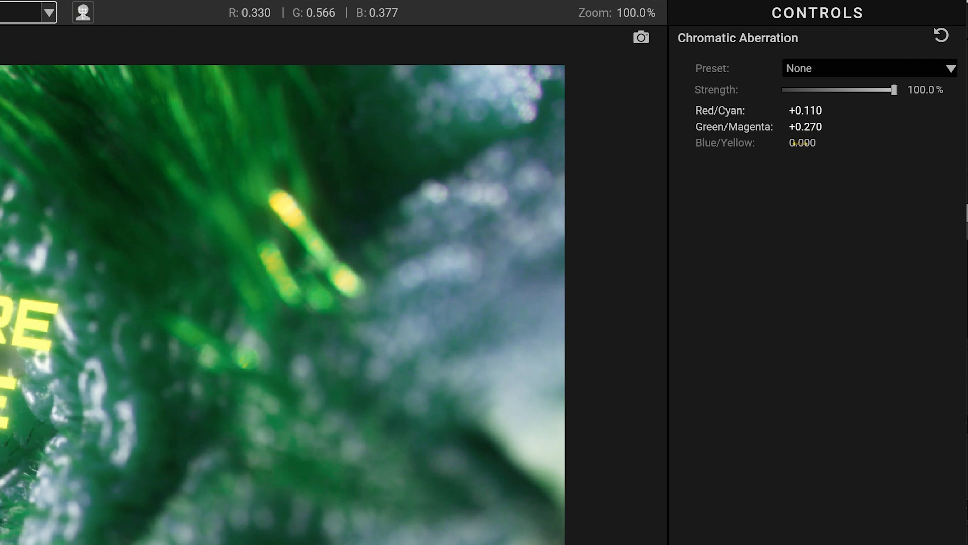
left_click(801, 143)
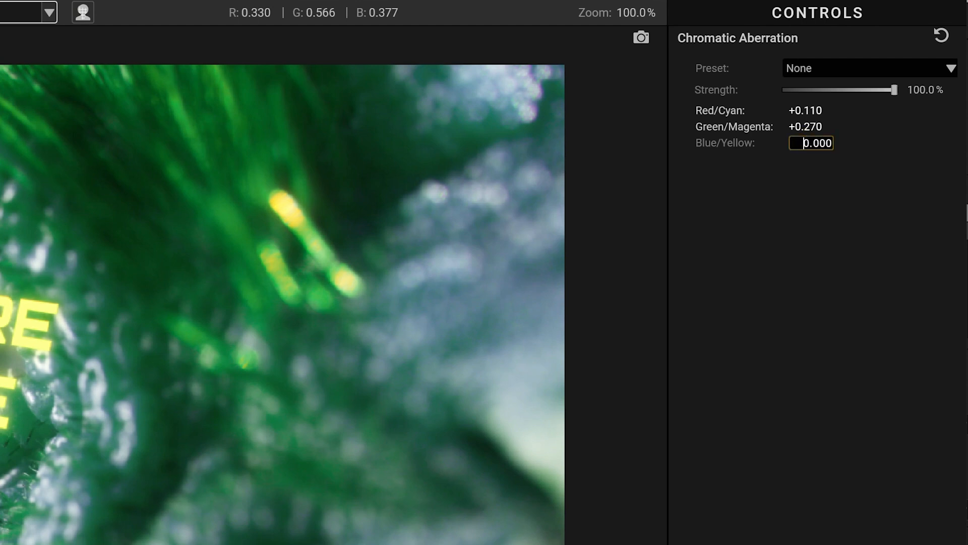
left_click_drag(802, 143, 699, 143)
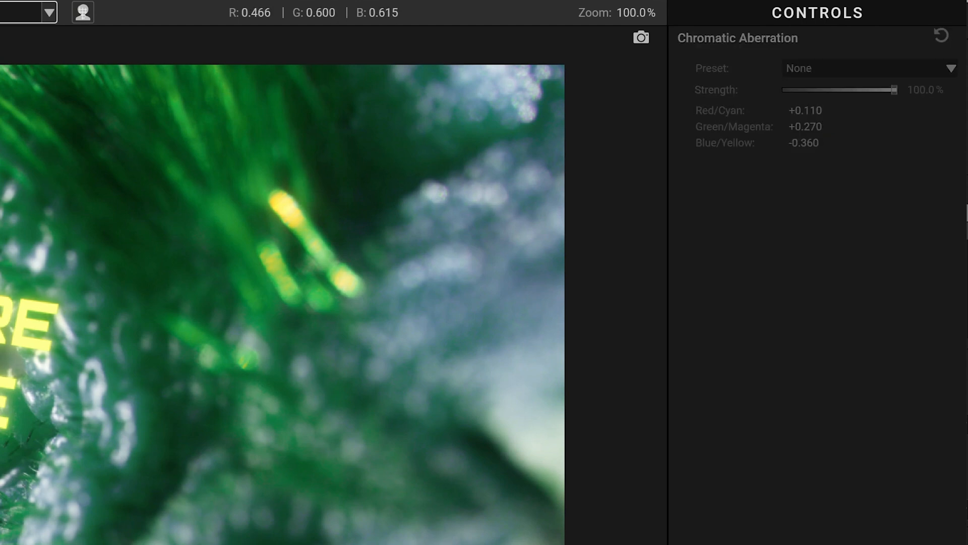
Add a Lens Vignette tool with Strength +100% and Aspect 1.705.
left_click(937, 489)
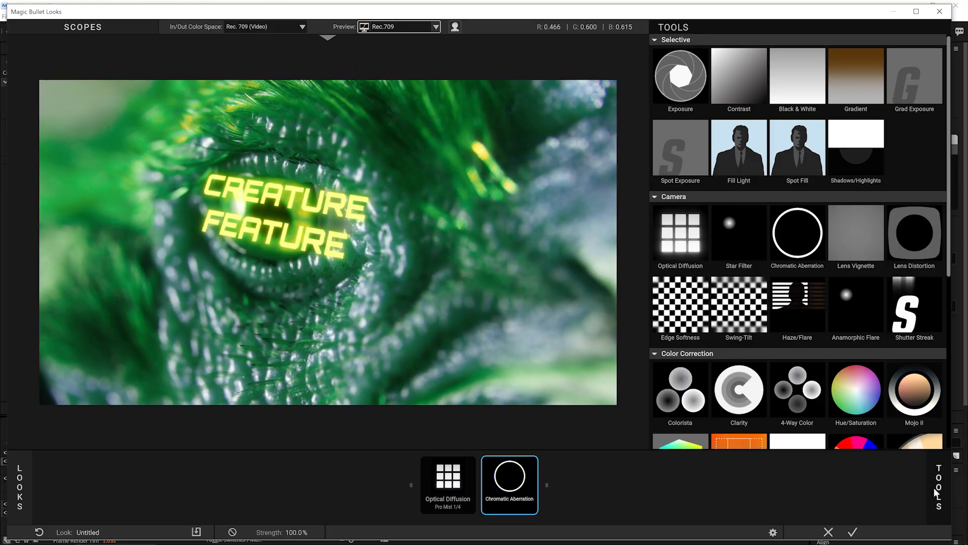
left_click(866, 263)
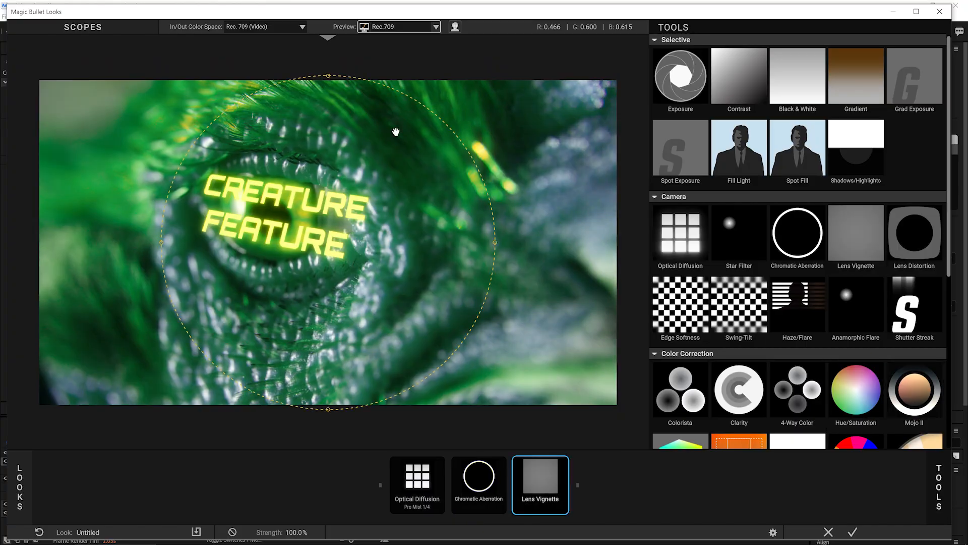
left_click(547, 485)
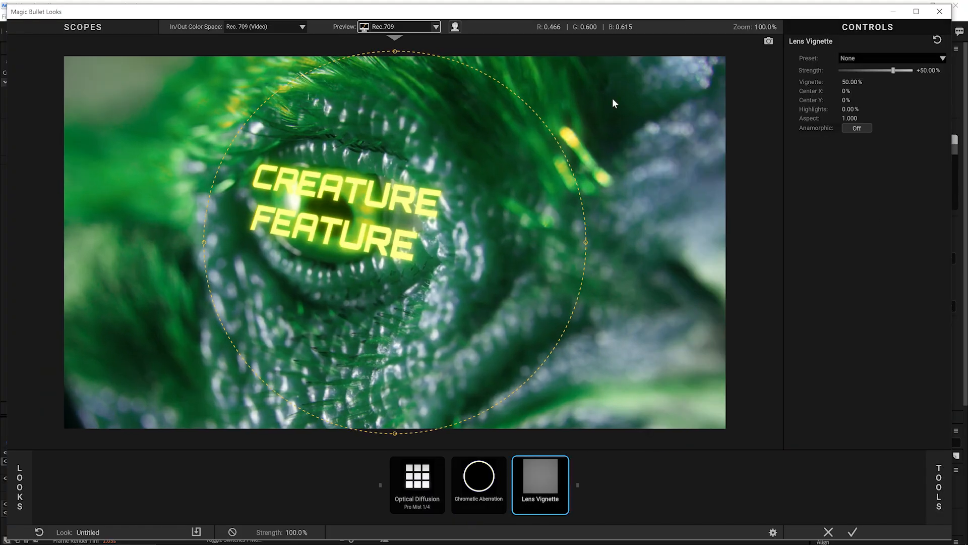
left_click_drag(894, 70, 912, 70)
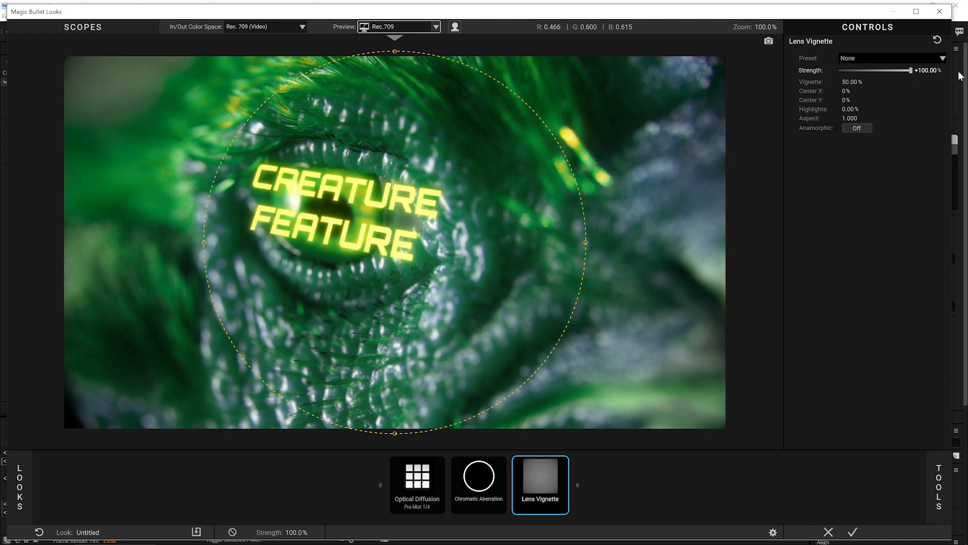
left_click_drag(843, 118, 860, 119)
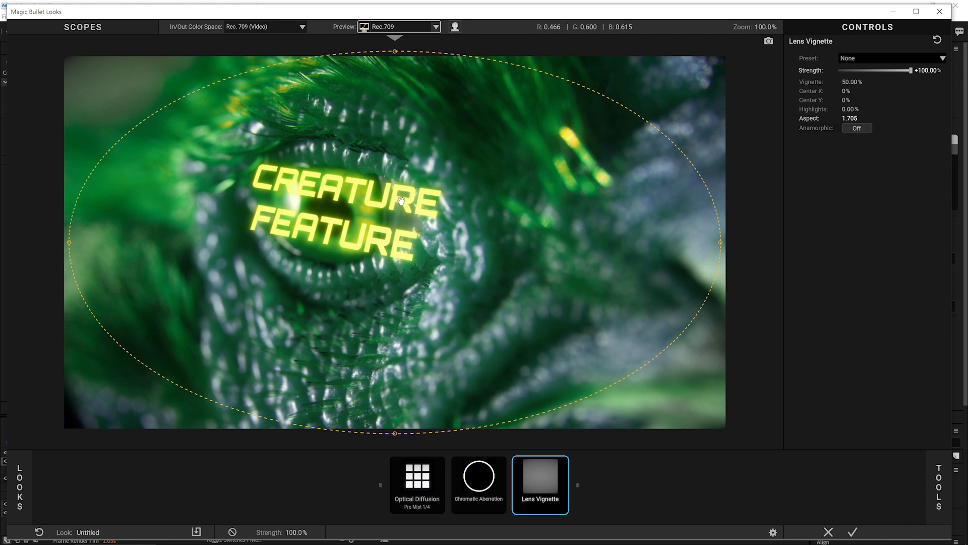
Add a Lens Distortion tool to the look with Distortion set to -11.1%.
left_click(941, 478)
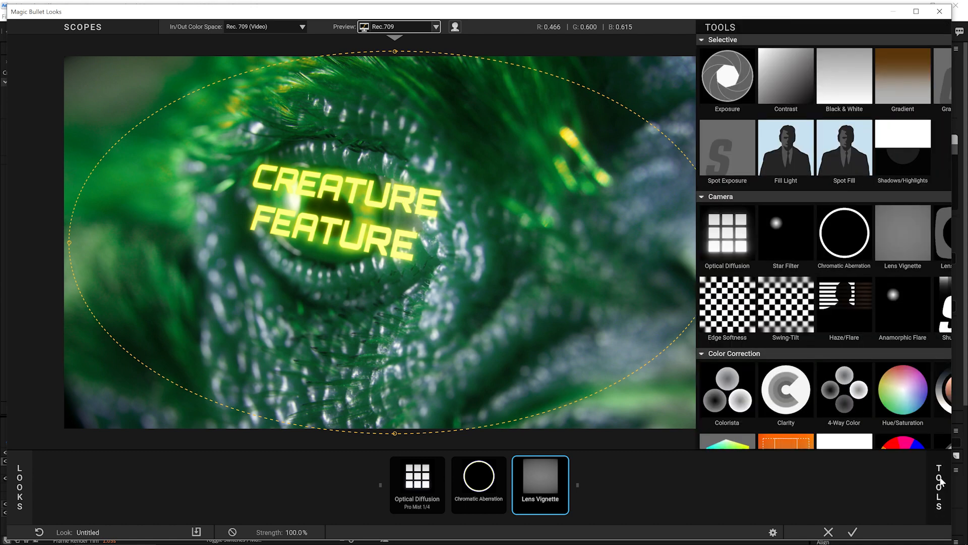
double_click(915, 240)
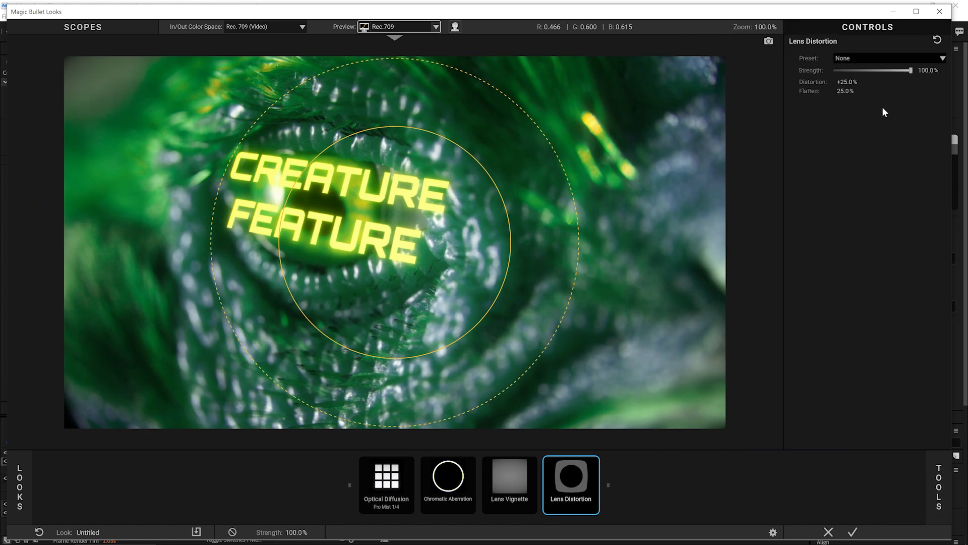
left_click_drag(847, 82, 834, 81)
left_click_drag(775, 94, 767, 95)
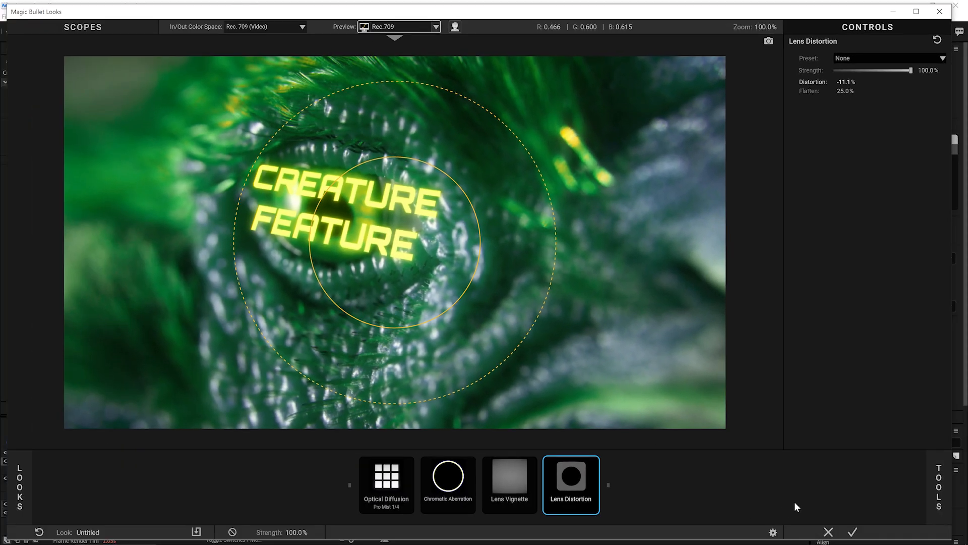
Add a Haze/Flare tool with Exposure -0.90 and Reflection Exposure -0.50.
left_click(934, 489)
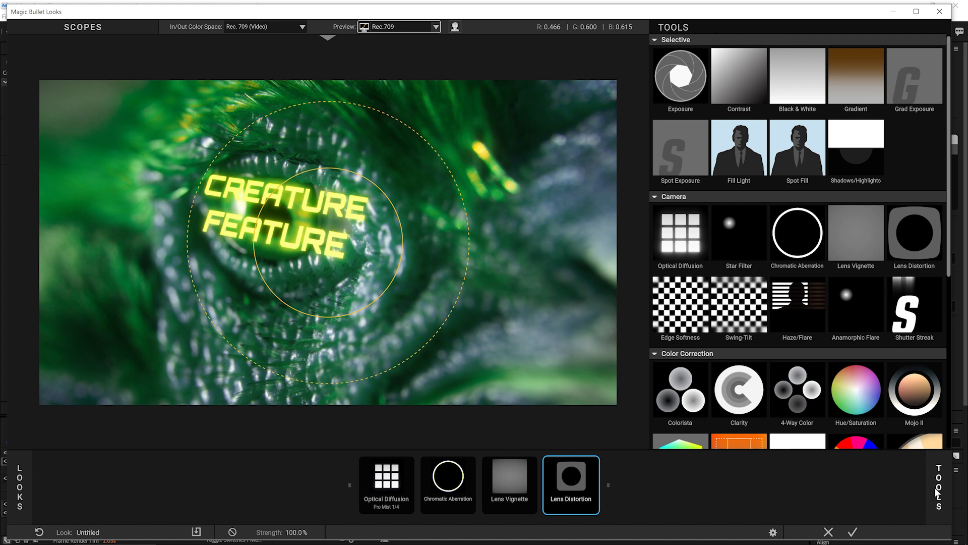
double_click(800, 310)
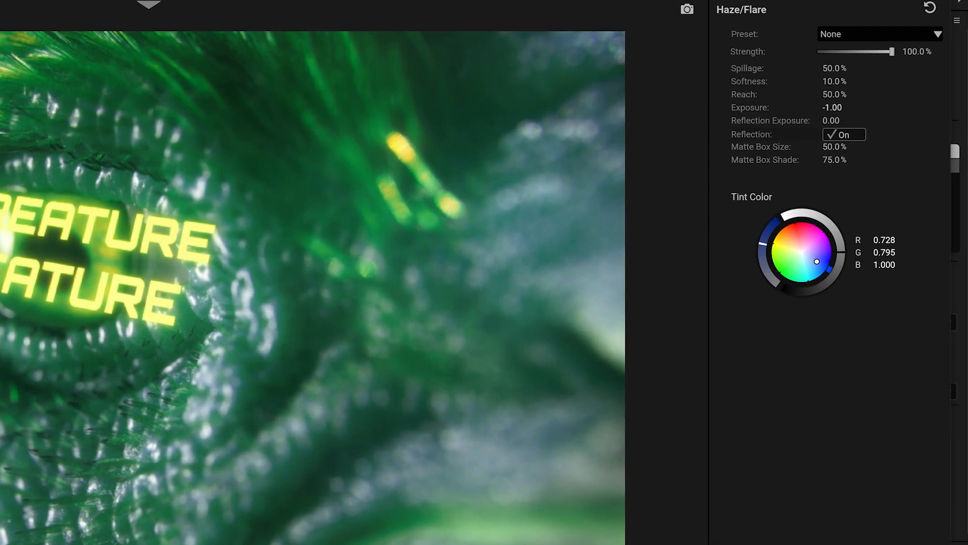
left_click_drag(832, 108, 838, 107)
left_click_drag(832, 120, 806, 120)
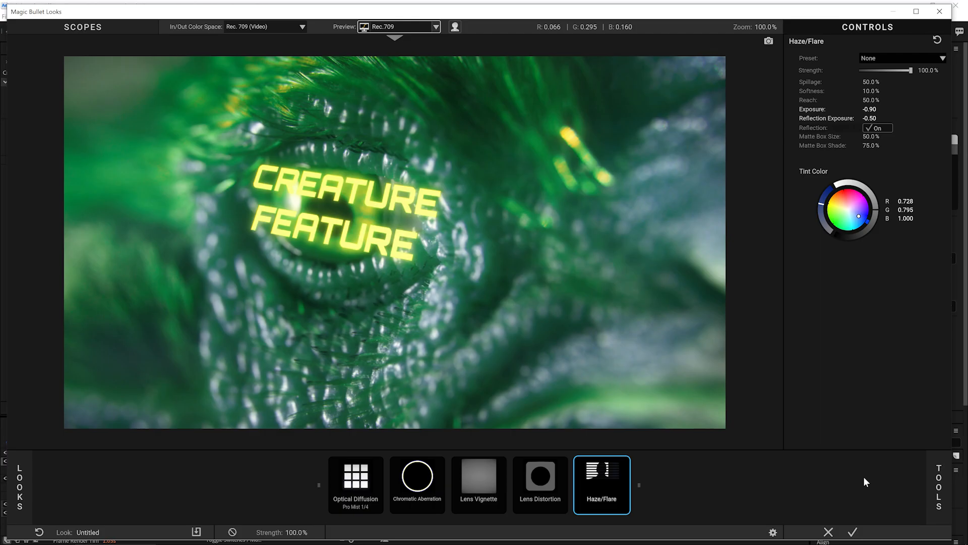
Add a Clarity tool with Clarity set to +24.6%.
left_click(942, 473)
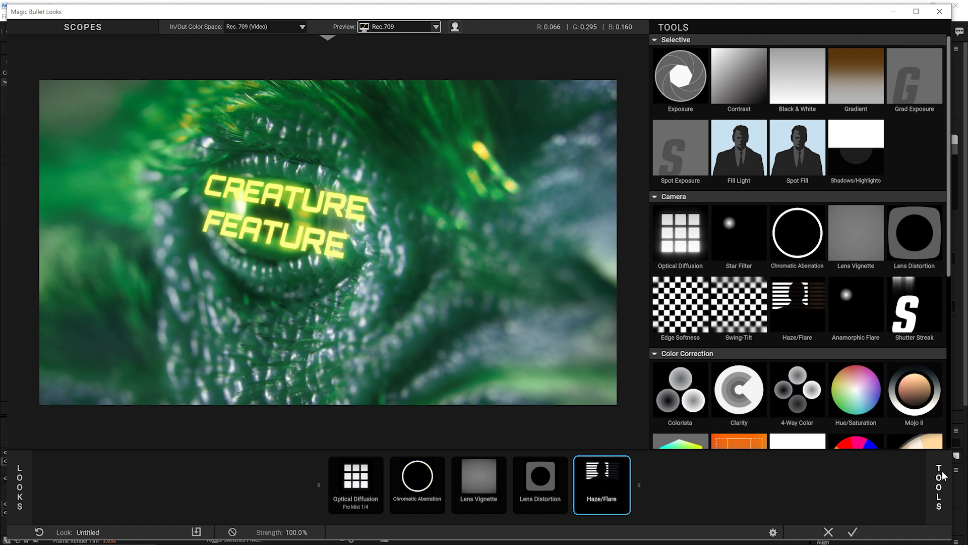
double_click(739, 390)
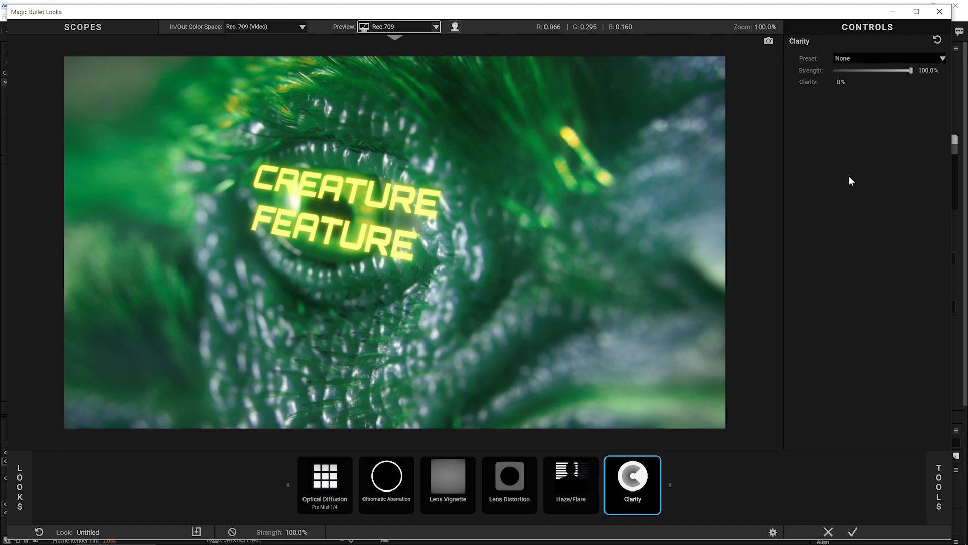
left_click_drag(841, 82, 868, 82)
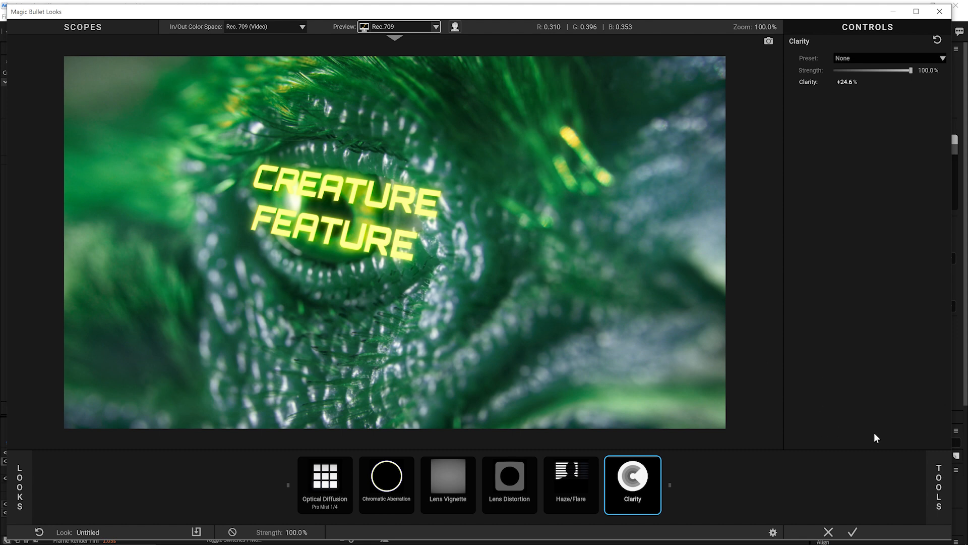
Add a Mojo II tool with Punch +4.30% and Bleach +9.20%.
mouse_move(939, 474)
double_click(917, 395)
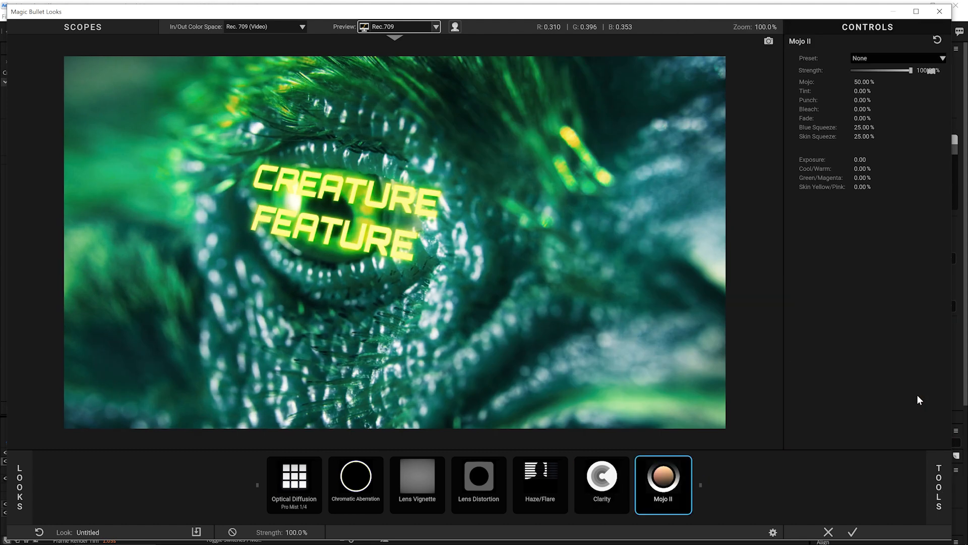
left_click_drag(862, 100, 862, 100)
left_click_drag(815, 134, 842, 149)
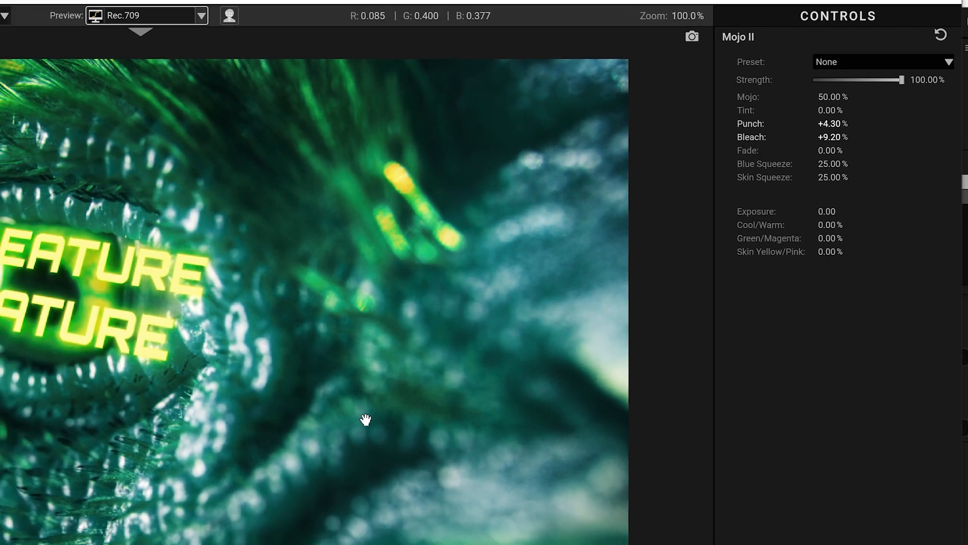
Add a Halation film tool to the look and apply its Vintage 35 preset.
left_click(946, 484)
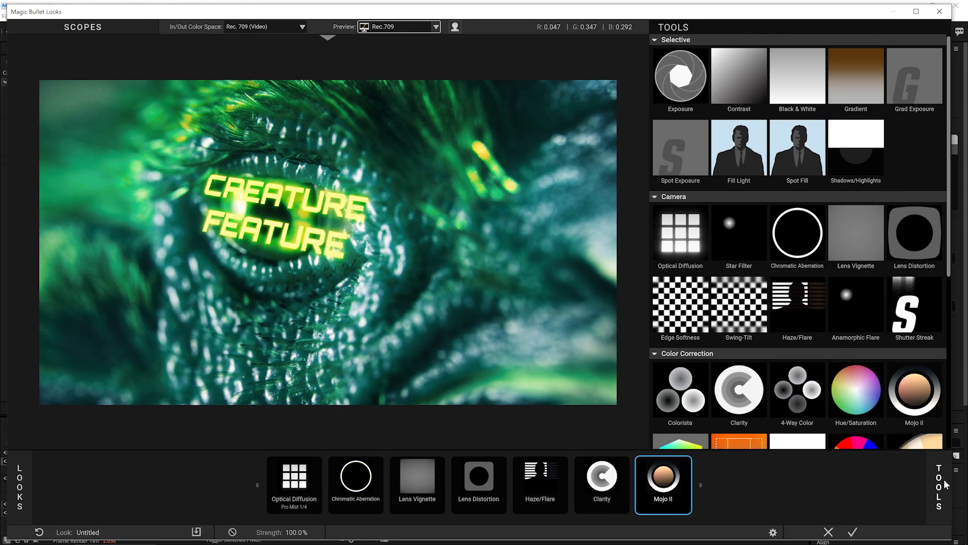
scroll(832, 393, "down", 5)
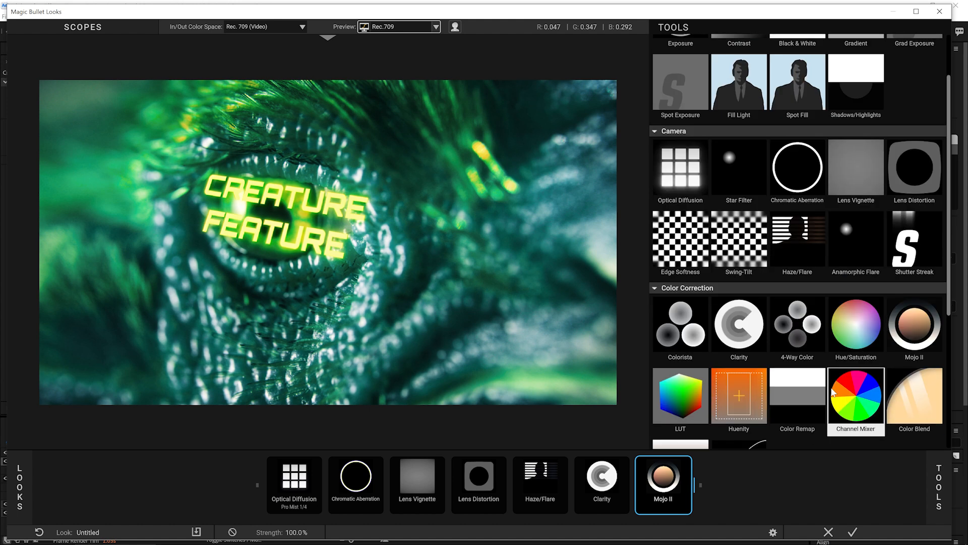
double_click(751, 370)
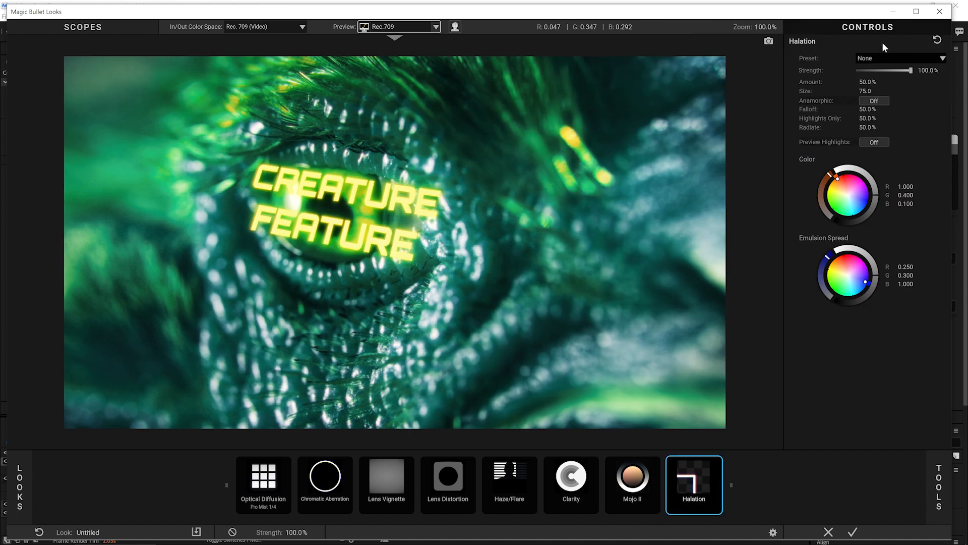
left_click(888, 59)
left_click(890, 138)
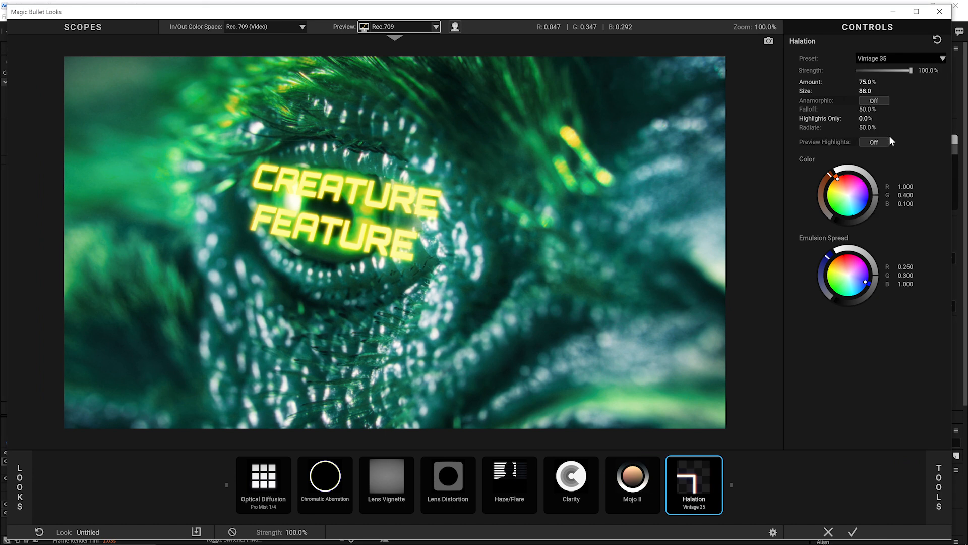
Add a Renoiser film grain tool to the look and apply its 16mm preset.
left_click(942, 482)
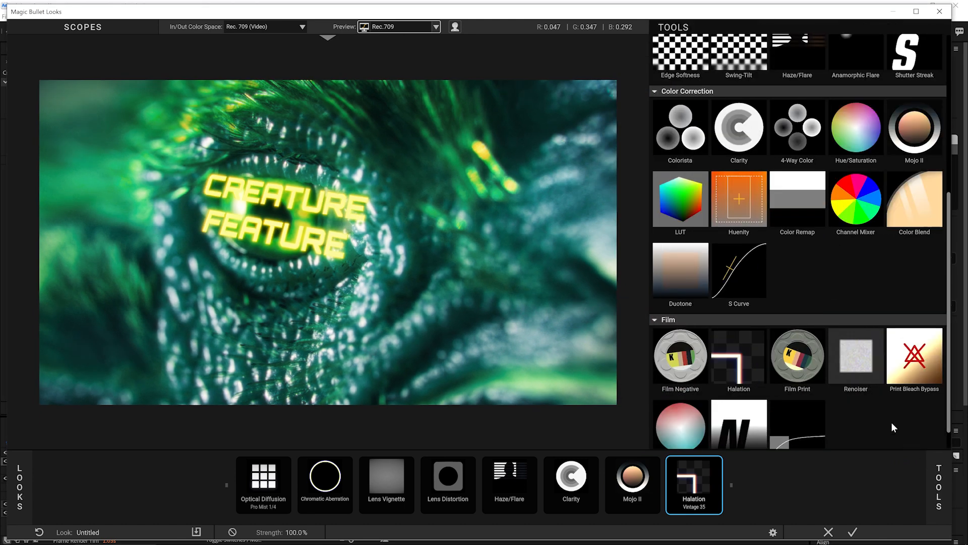
double_click(858, 366)
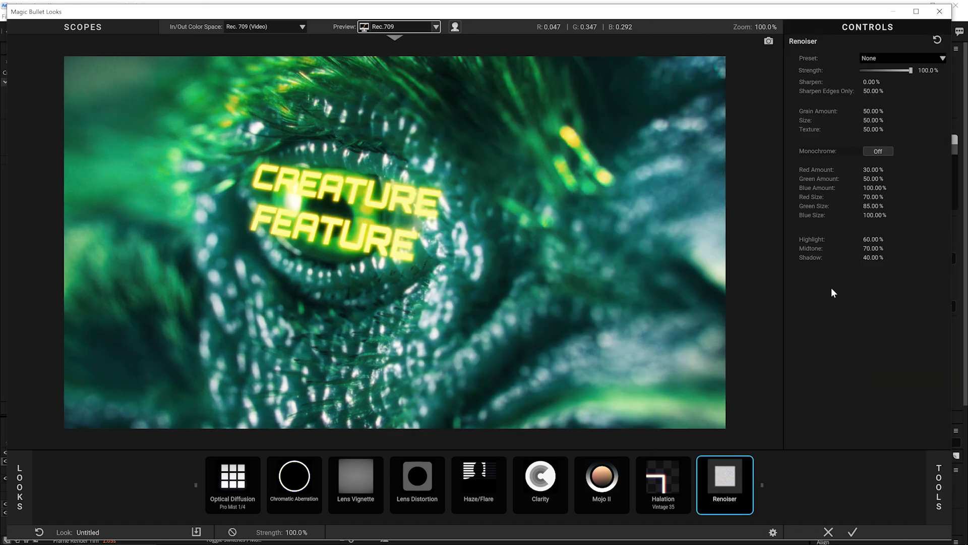
left_click(881, 59)
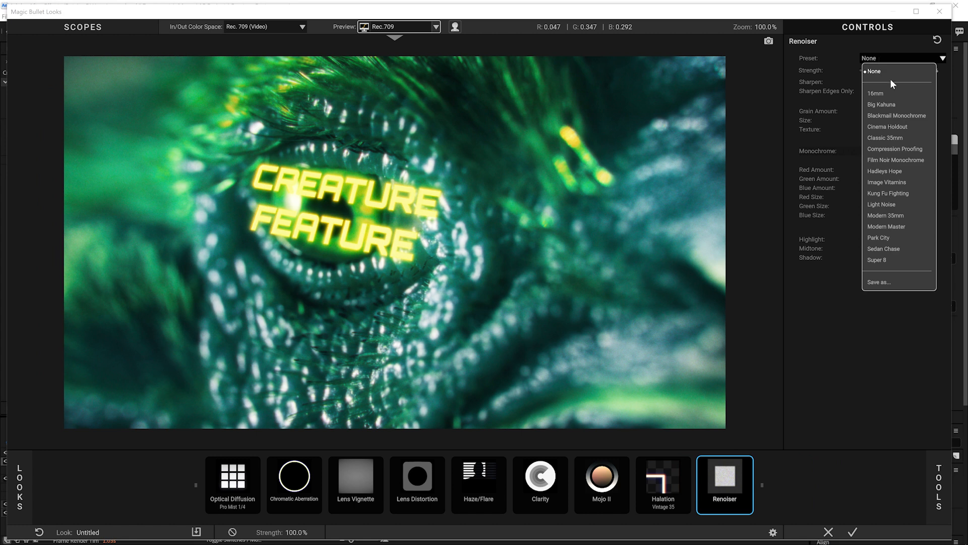
left_click(891, 94)
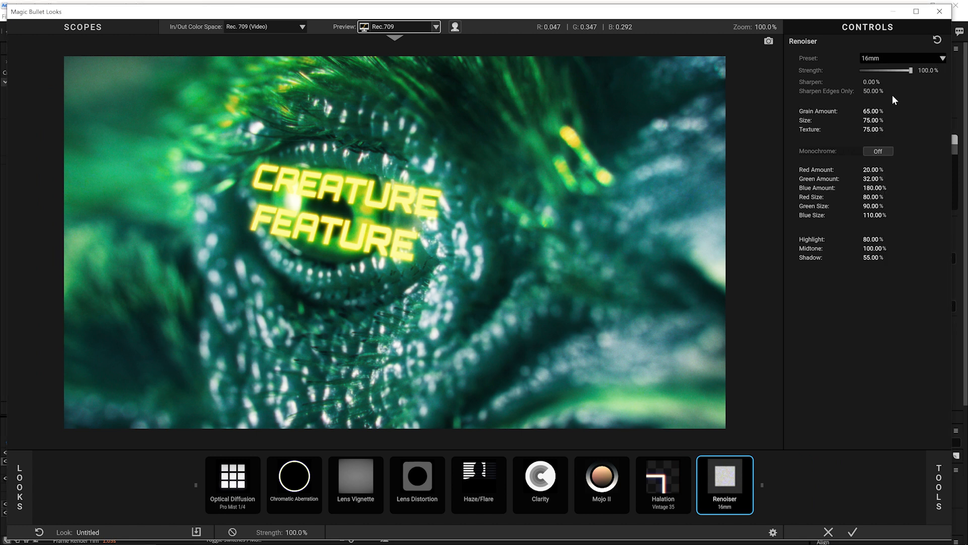